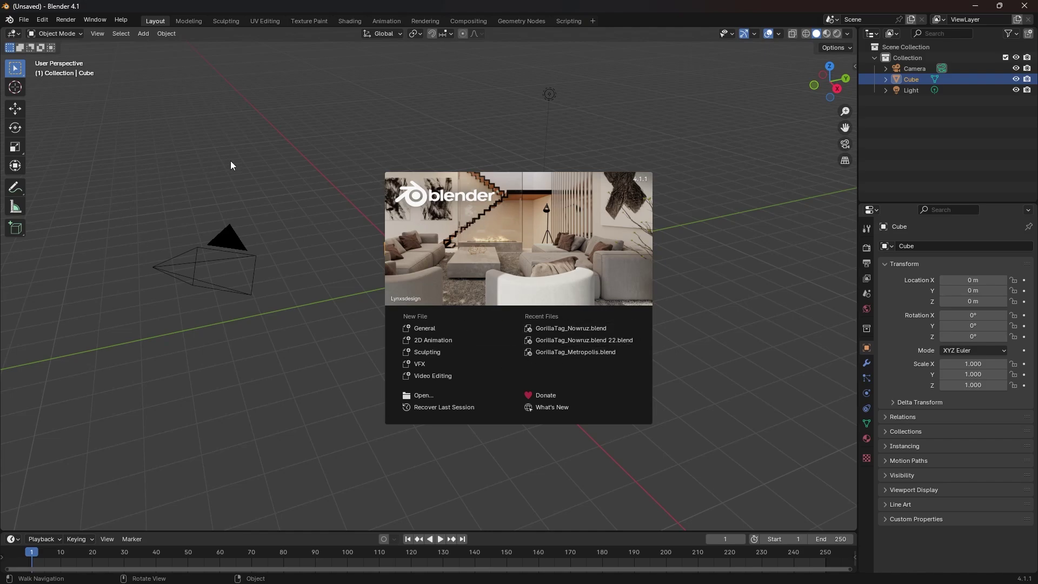
- Dismiss the splash screen and look around the default cube scene from several sides using walk navigation
{"action": "left_click", "coordinate": [258, 153]}
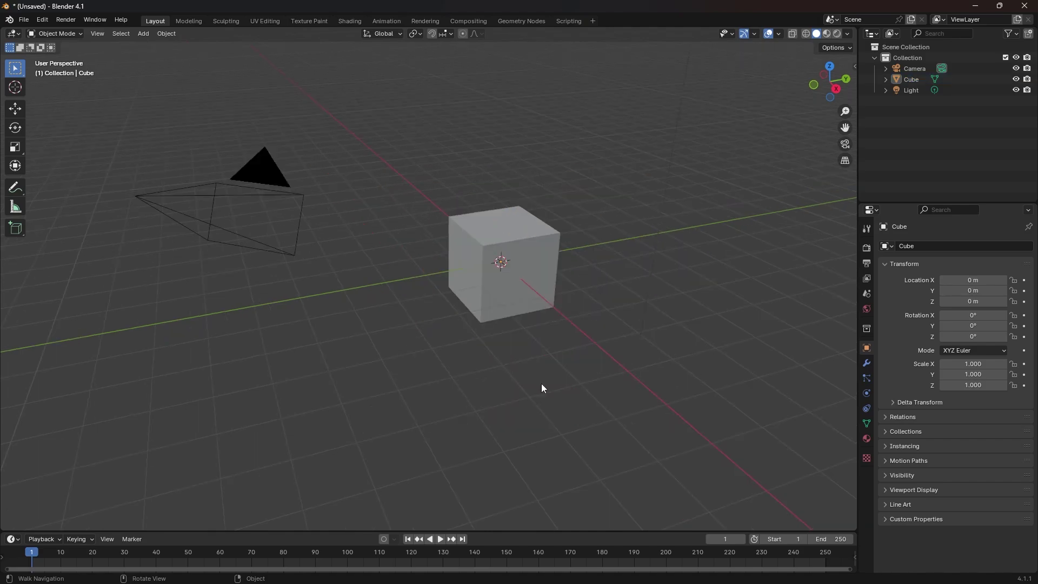
{"action": "key", "text": "shift+grave"}
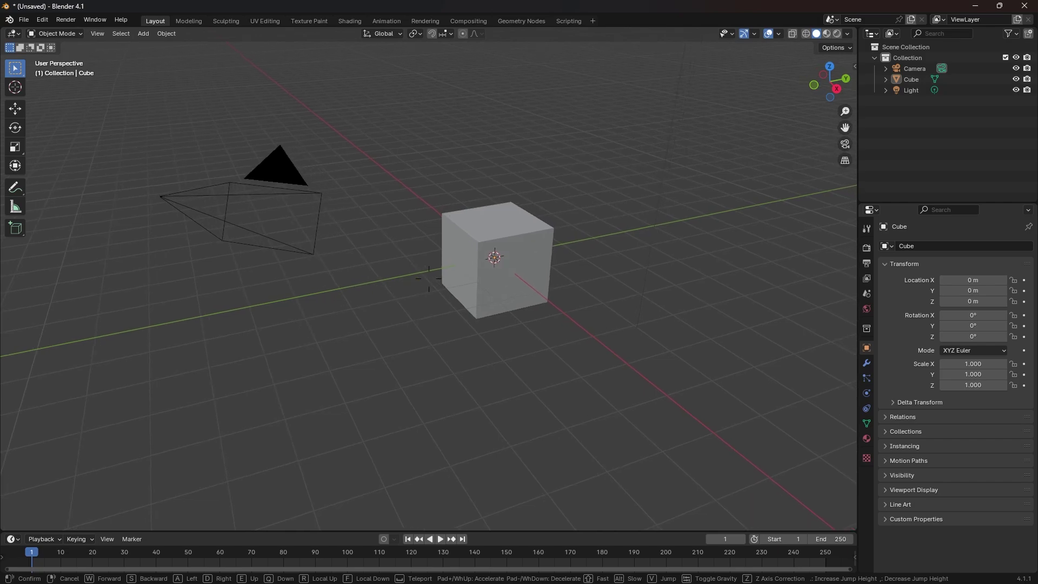
{"action": "key", "text": "a"}
{"action": "key", "text": "d"}
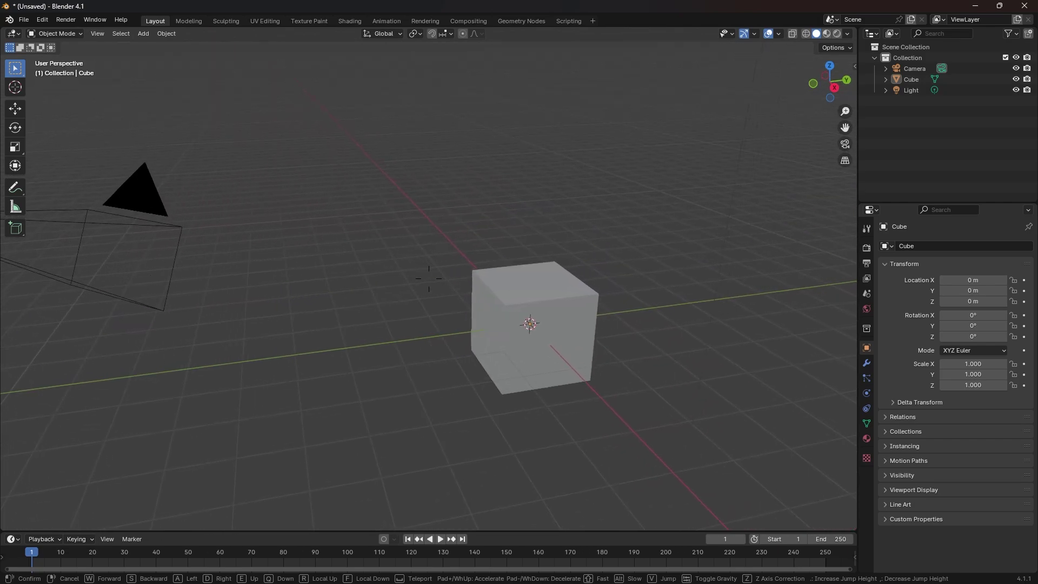
{"action": "key", "text": "a"}
{"action": "key", "text": "a"}
{"action": "key", "text": "d"}
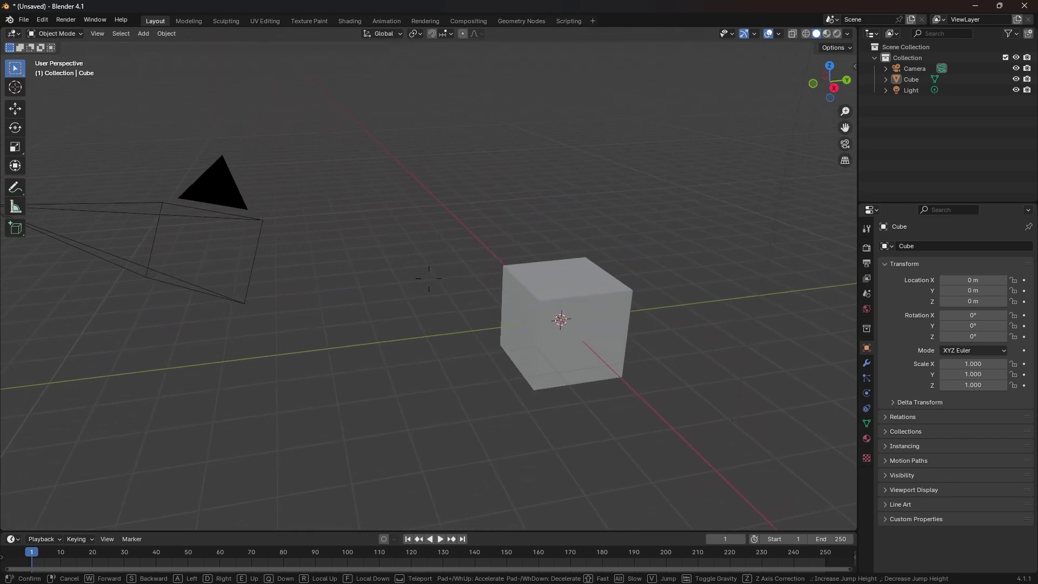
{"action": "key", "text": "a"}
{"action": "key", "text": "d"}
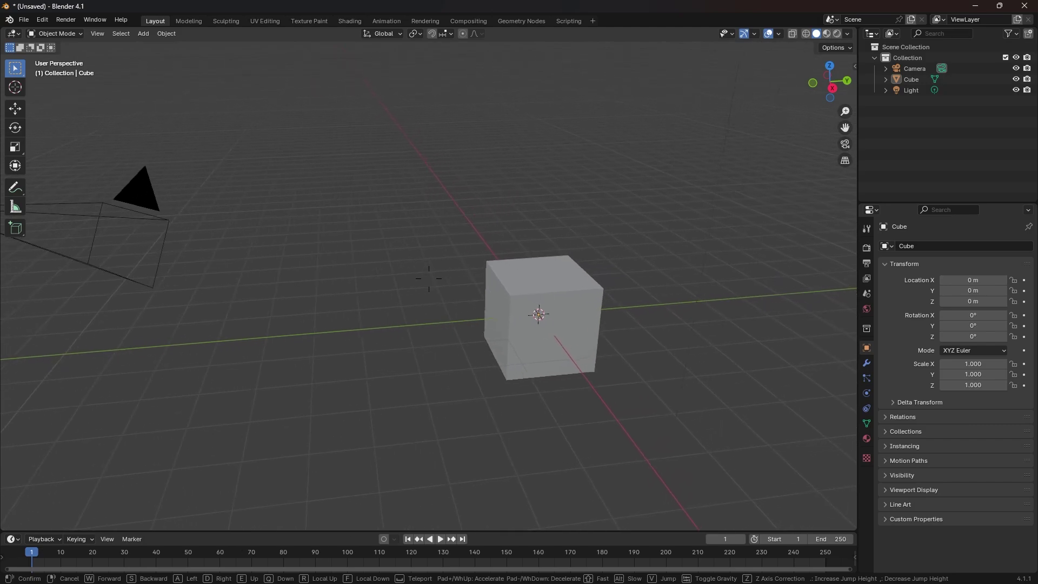
{"action": "key", "text": "a"}
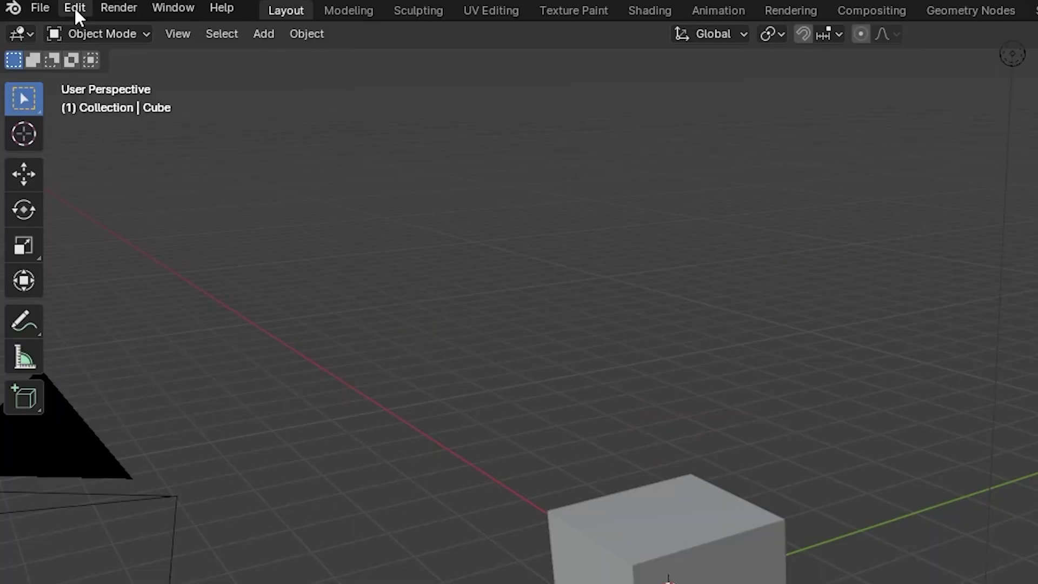
- Review the Navigation settings for Fly & Walk in the Blender preferences and close them
{"action": "left_click", "coordinate": [42, 21]}
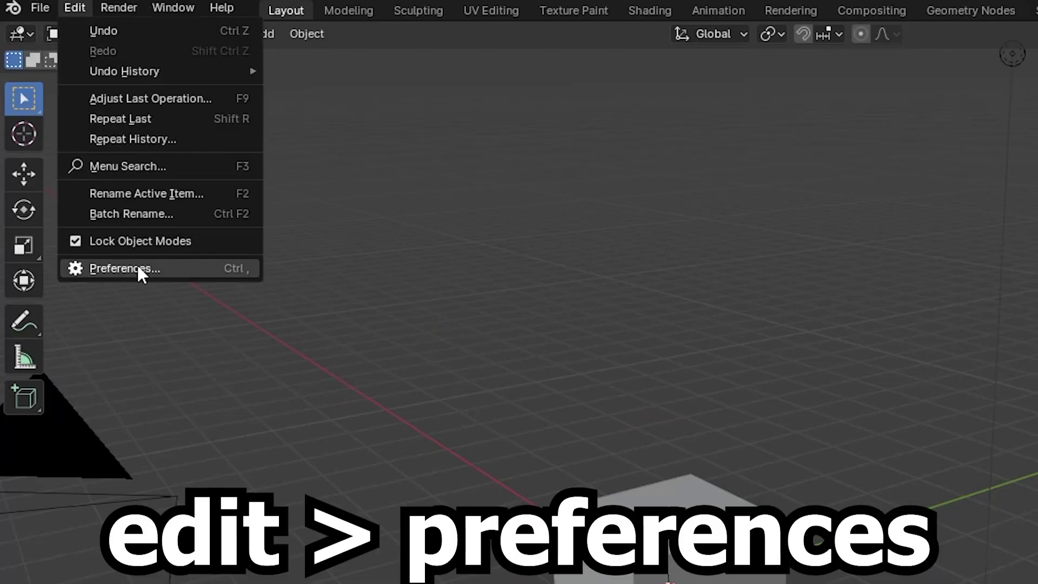
{"action": "left_click", "coordinate": [137, 265]}
{"action": "left_click", "coordinate": [13, 352]}
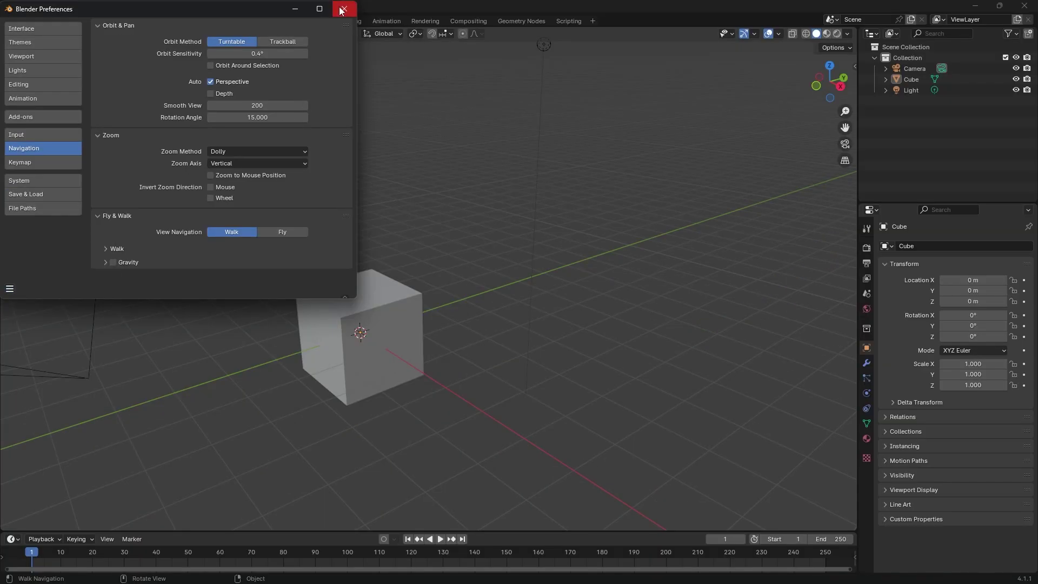
{"action": "left_click", "coordinate": [420, 11]}
- Try to assign a shortcut to the Preferences command
{"action": "left_click", "coordinate": [51, 21]}
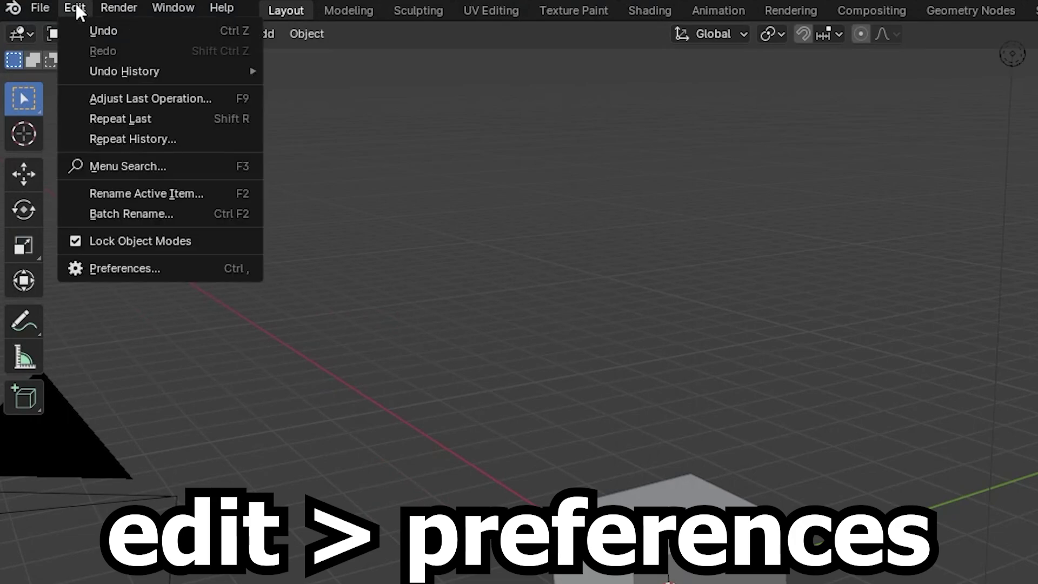
{"action": "right_click", "coordinate": [98, 264]}
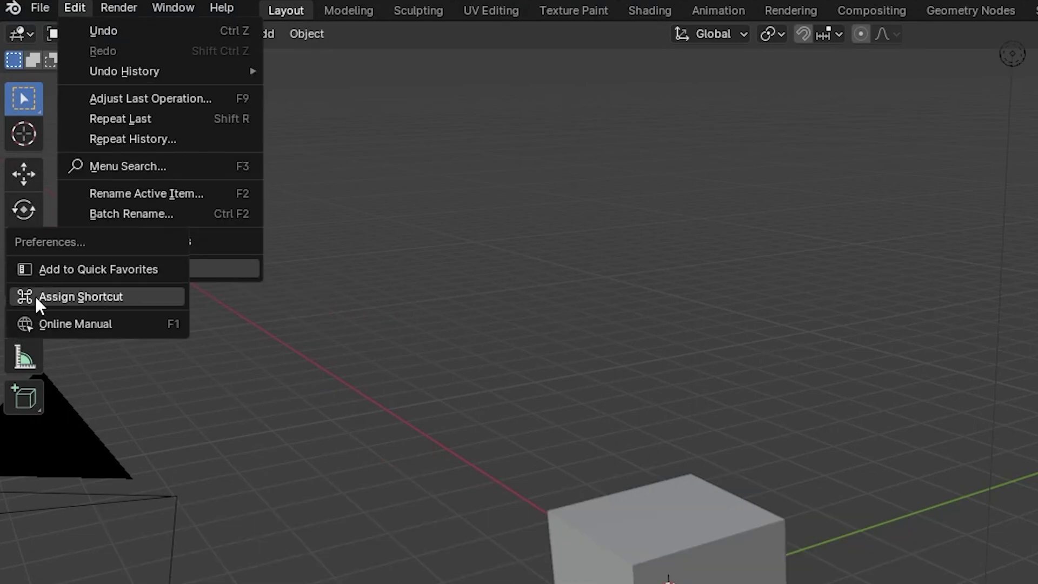
{"action": "left_click", "coordinate": [56, 302]}
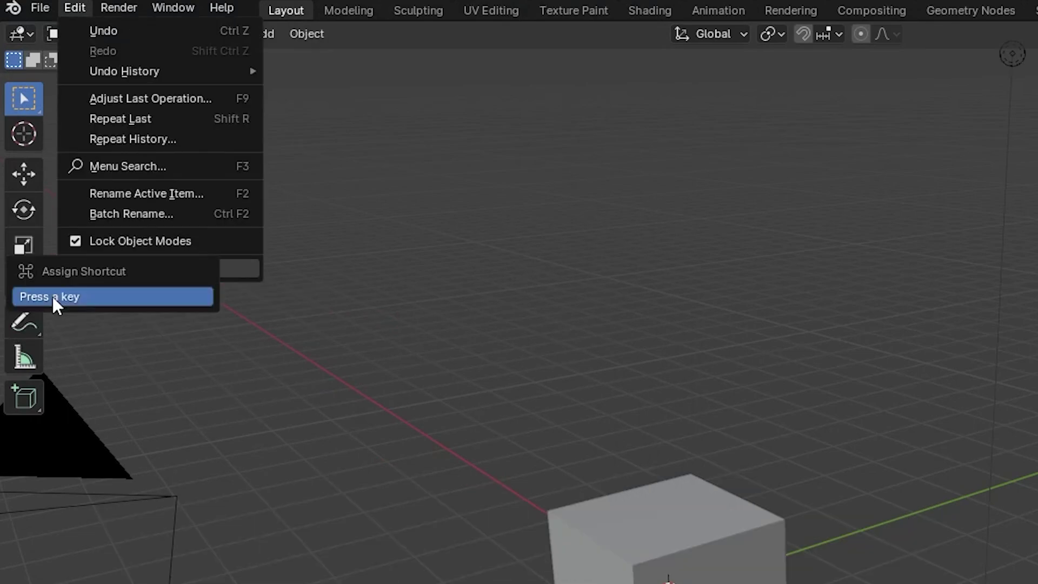
{"action": "left_click", "coordinate": [694, 389]}
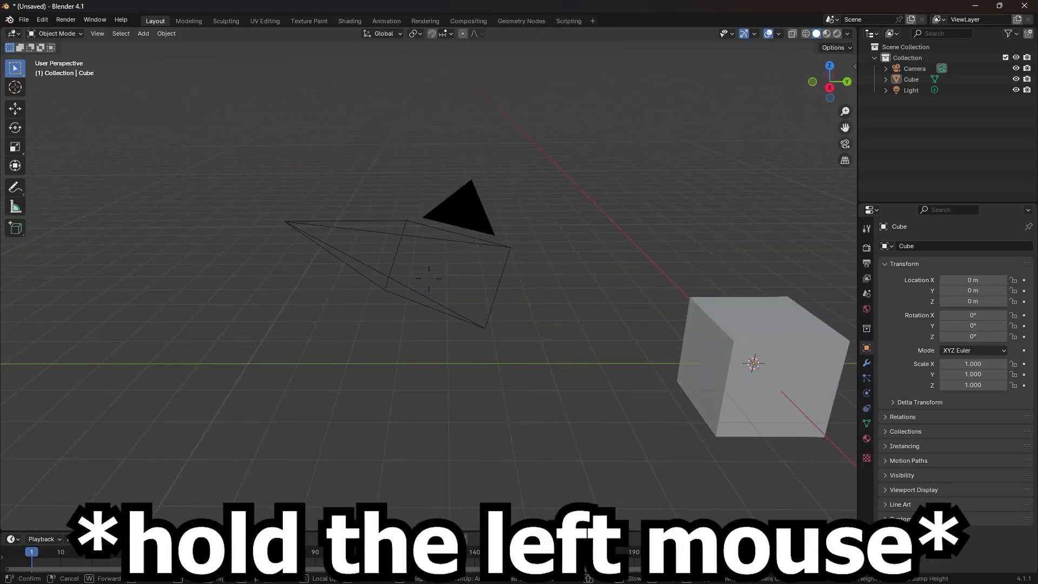
- Practise walk navigation around the cube and camera, moving forward, backward and sideways
{"action": "left_click_drag", "start_coordinate": [271, 169], "coordinate": [292, 173]}
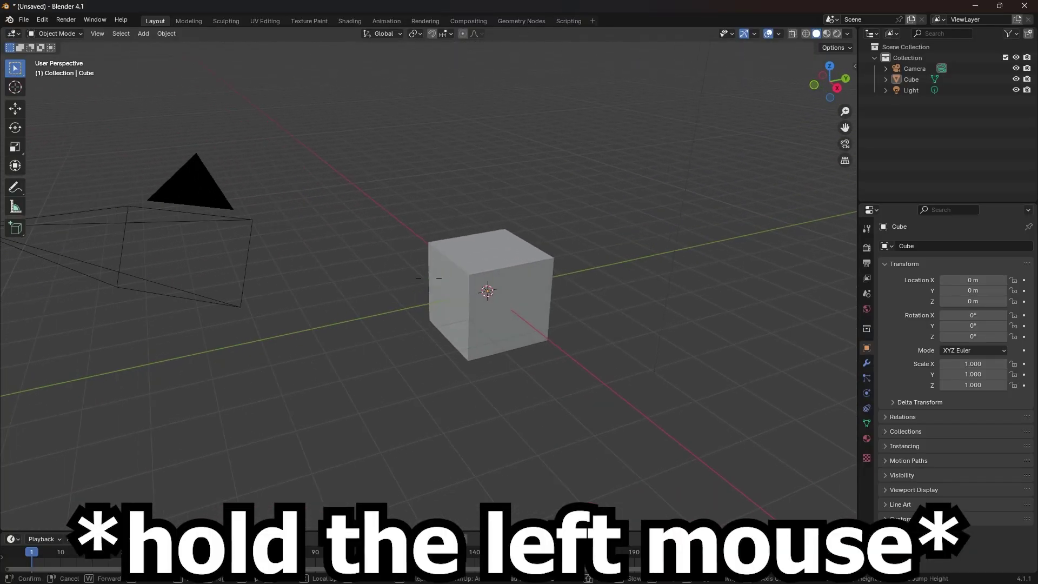
{"action": "key", "text": "w"}
{"action": "key", "text": "a"}
{"action": "key", "text": "s"}
{"action": "key", "text": "d"}
{"action": "key", "text": "w"}
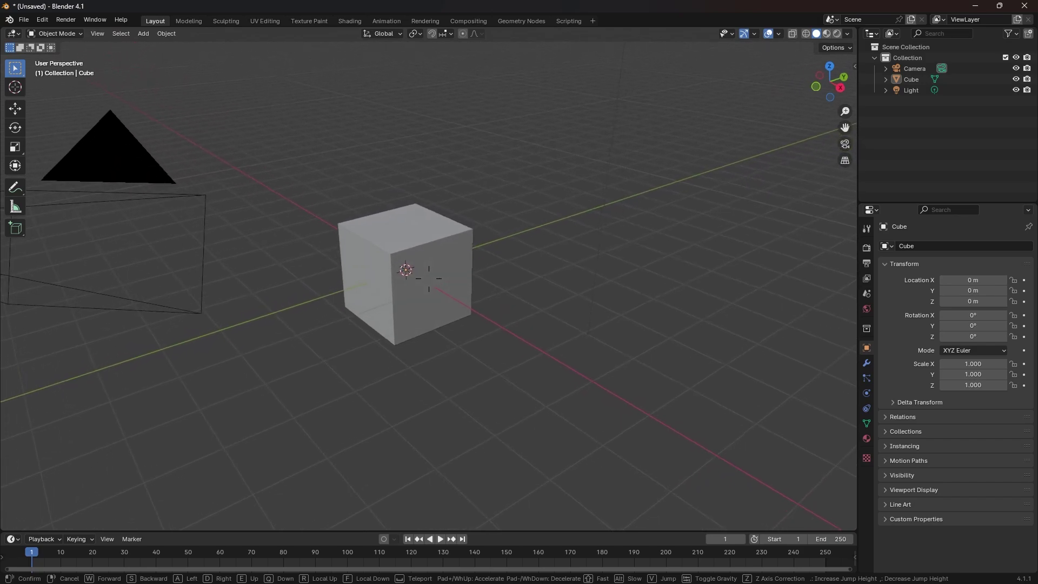
{"action": "key", "text": "s"}
{"action": "key", "text": "d"}
{"action": "key", "text": "w"}
{"action": "key", "text": "a"}
{"action": "key", "text": "s"}
{"action": "key", "text": "d"}
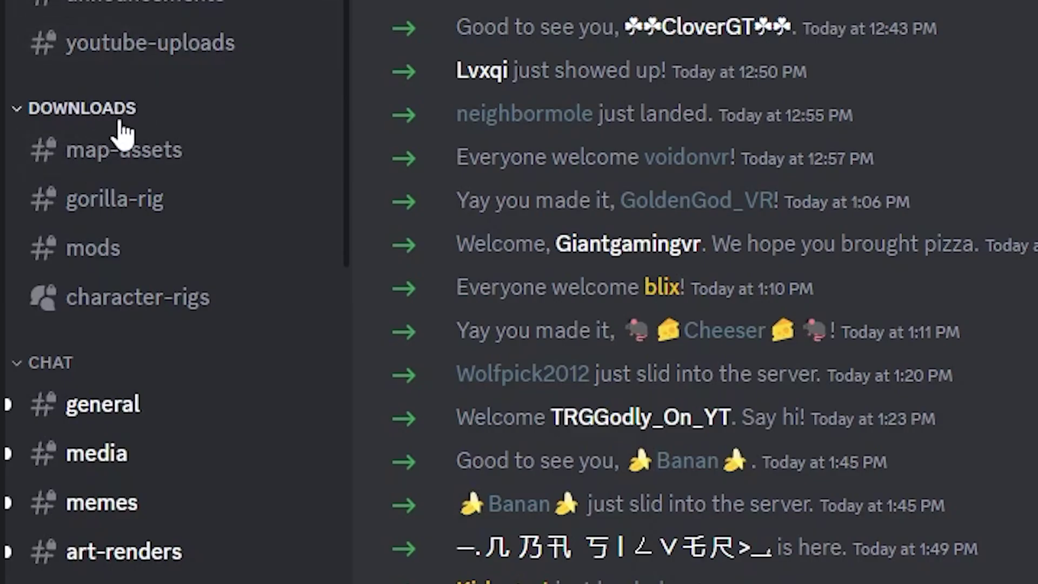
- Switch to Discord and look through the map-assets channel for the GorillaTag_Metropolis.zip map download
{"action": "left_click", "coordinate": [116, 144]}
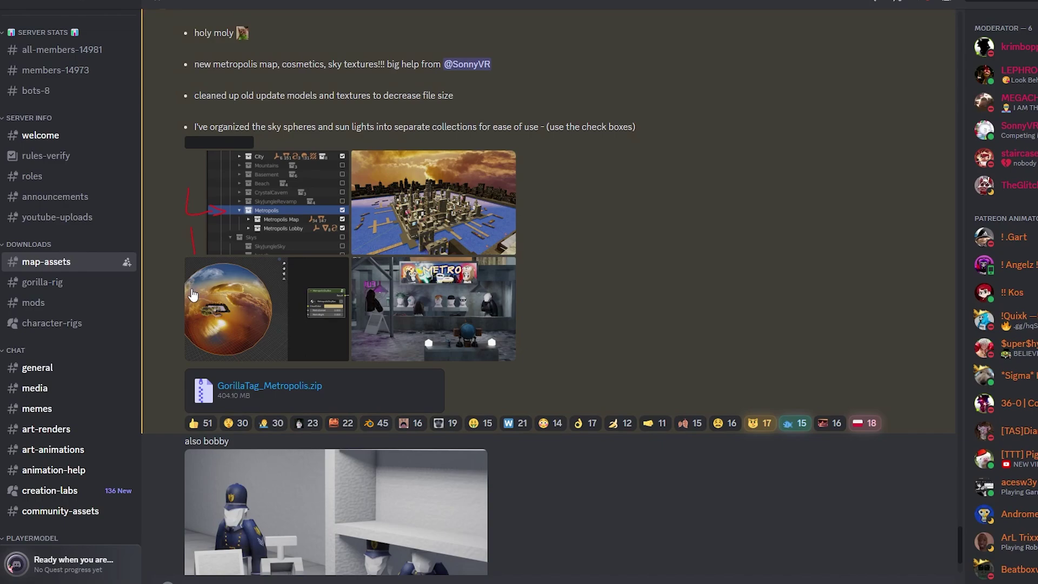
{"action": "scroll", "coordinate": [457, 401], "scroll_direction": "down", "scroll_amount": 3}
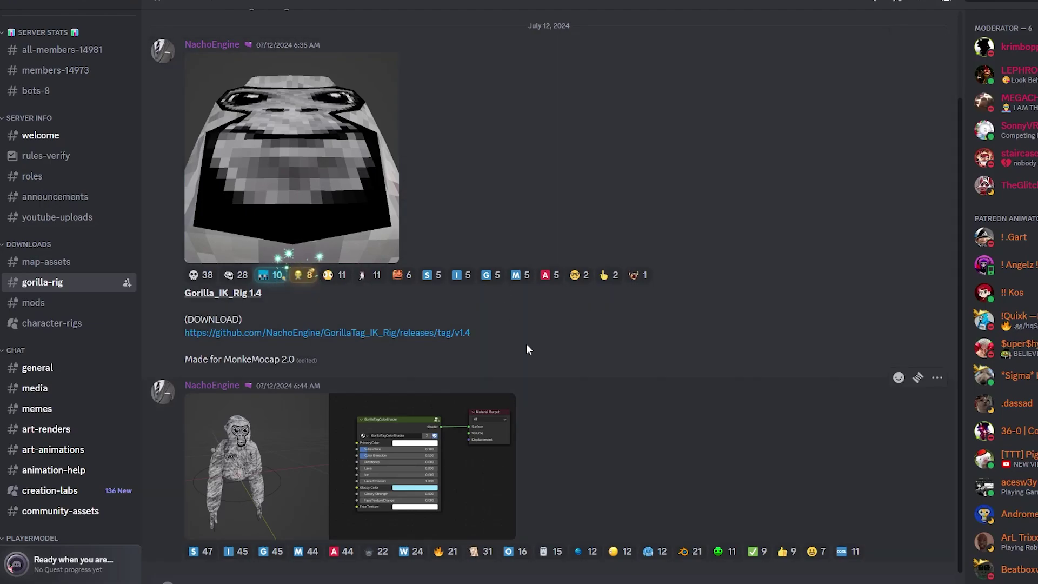
- Browse the art-renders channel and repeat a message search from the search history
{"action": "left_click", "coordinate": [43, 433]}
{"action": "scroll", "coordinate": [261, 373], "scroll_direction": "down", "scroll_amount": 5}
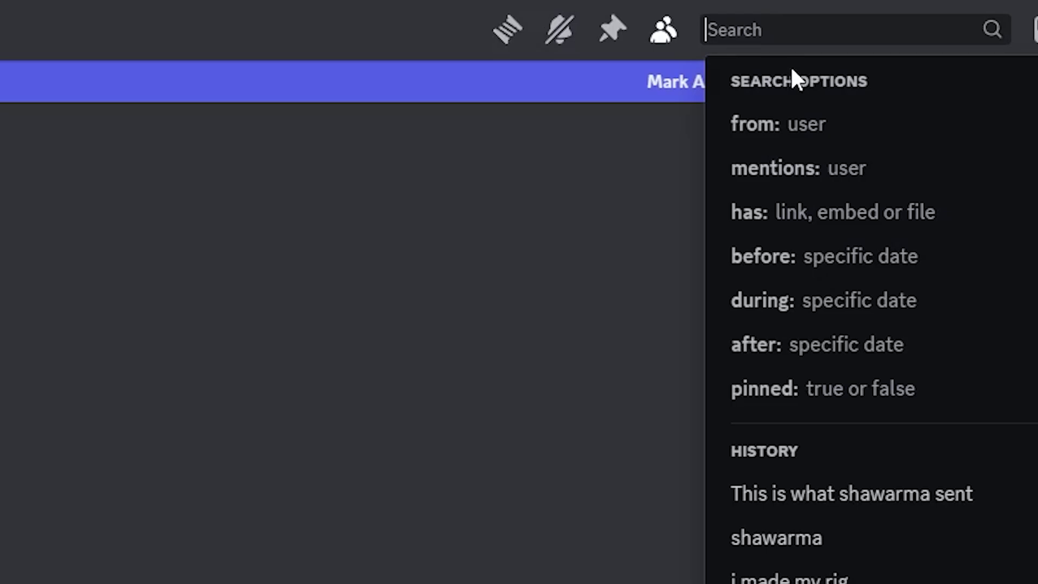
{"action": "left_click", "coordinate": [851, 493]}
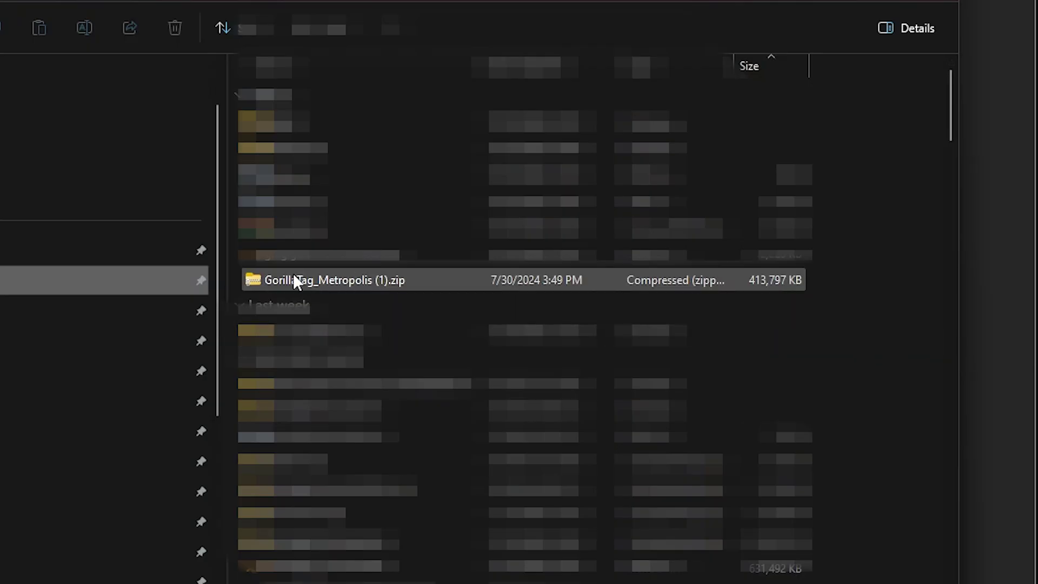
- Switch to File Explorer and open GorillaTag_Metropolis.blend from the GorillaTag_Metropolis (1).zip archive
{"action": "double_click", "coordinate": [345, 280]}
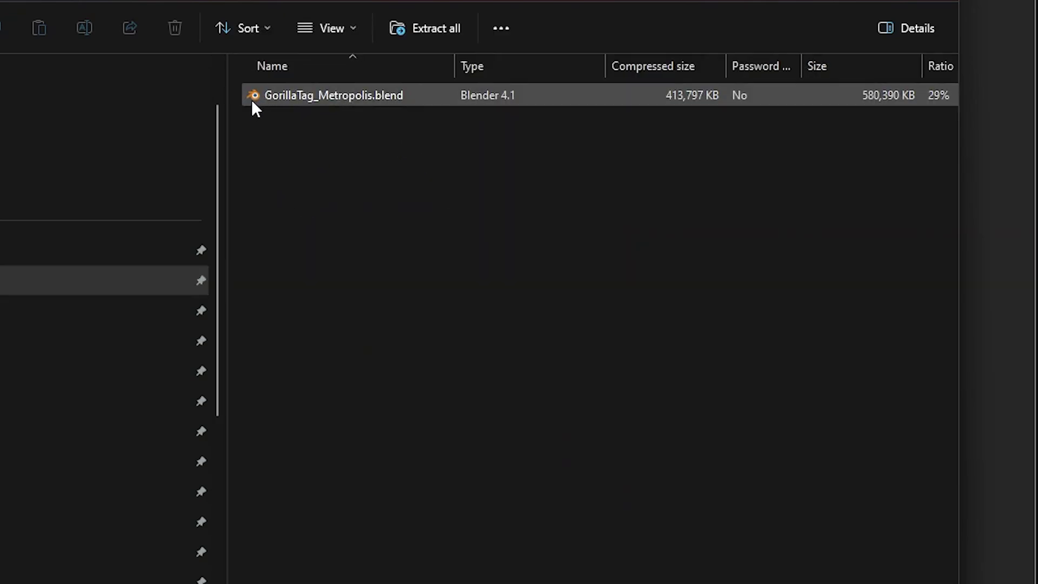
{"action": "left_click", "coordinate": [258, 95]}
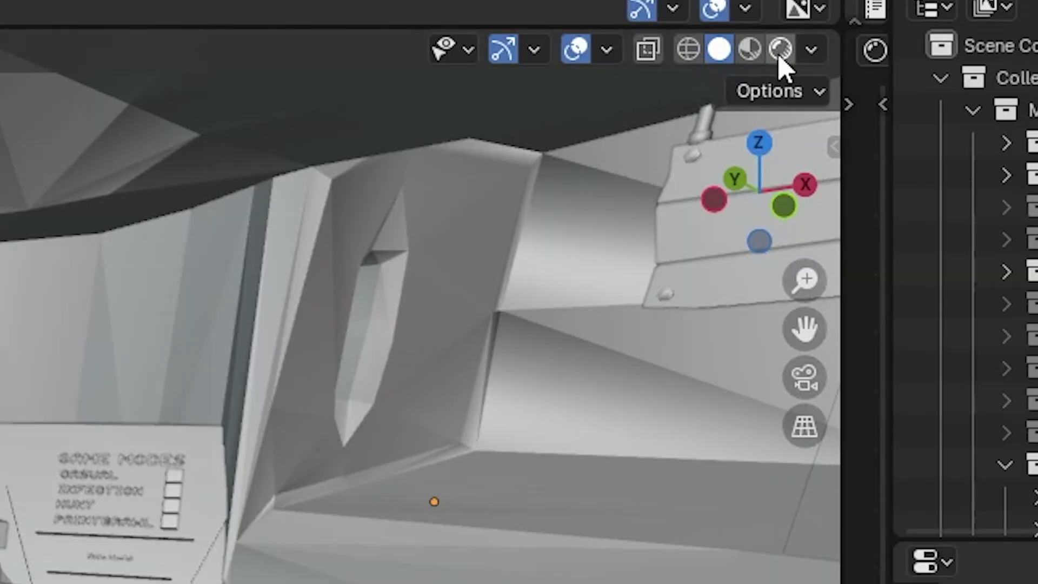
- Show the map's textures by setting the viewport shading to Material Preview and trying Rendered
{"action": "left_click", "coordinate": [751, 53]}
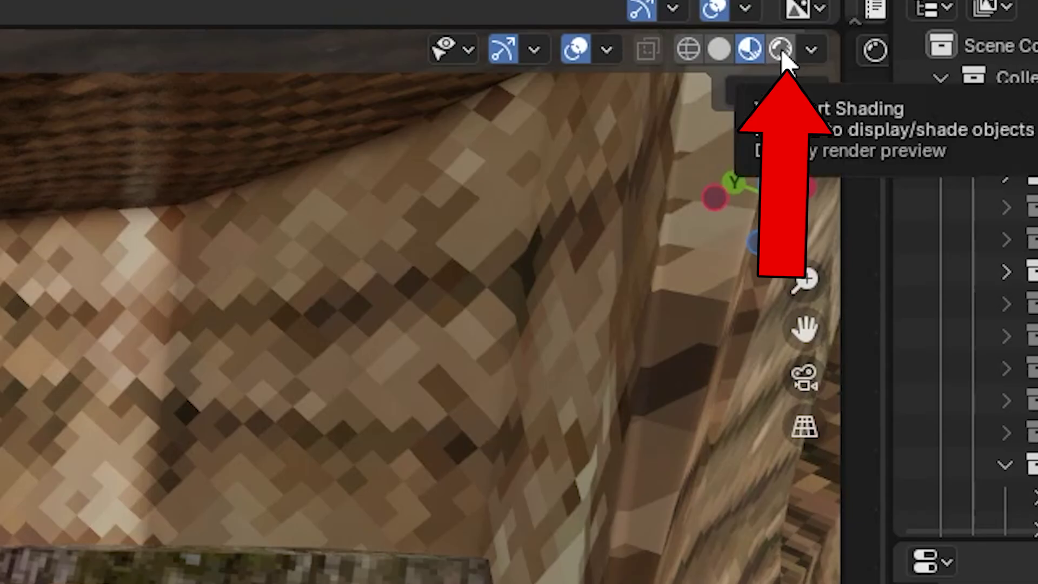
{"action": "left_click", "coordinate": [780, 49]}
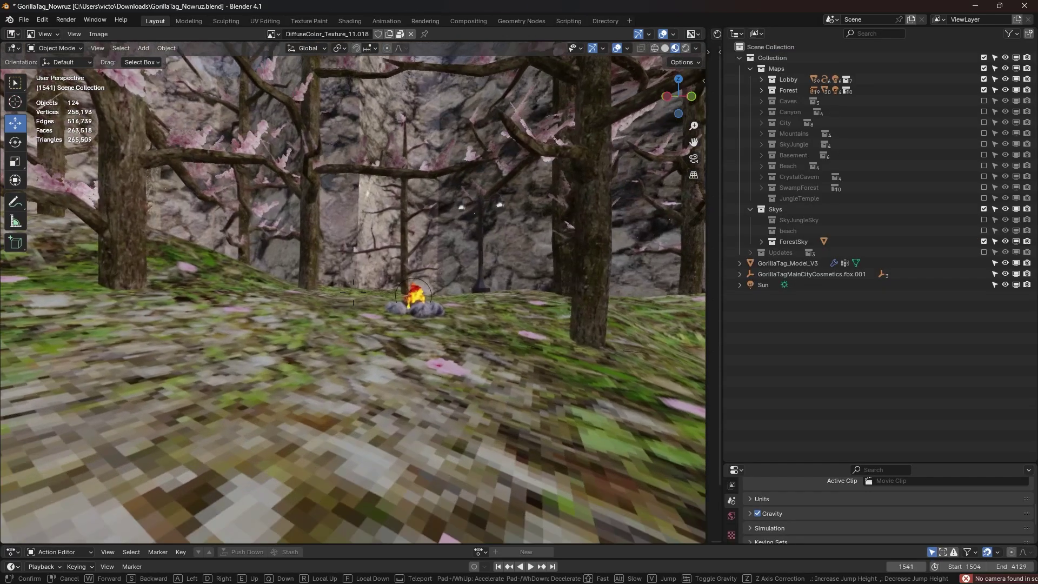
- Try to render a still image of the forest scene with the campfire
{"action": "key", "text": "w"}
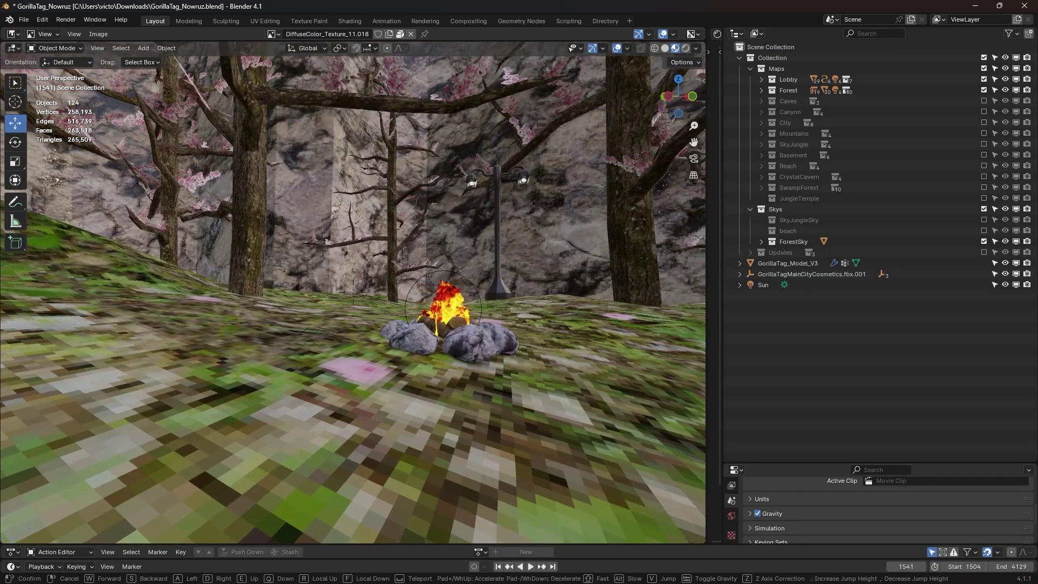
{"action": "left_click", "coordinate": [325, 180]}
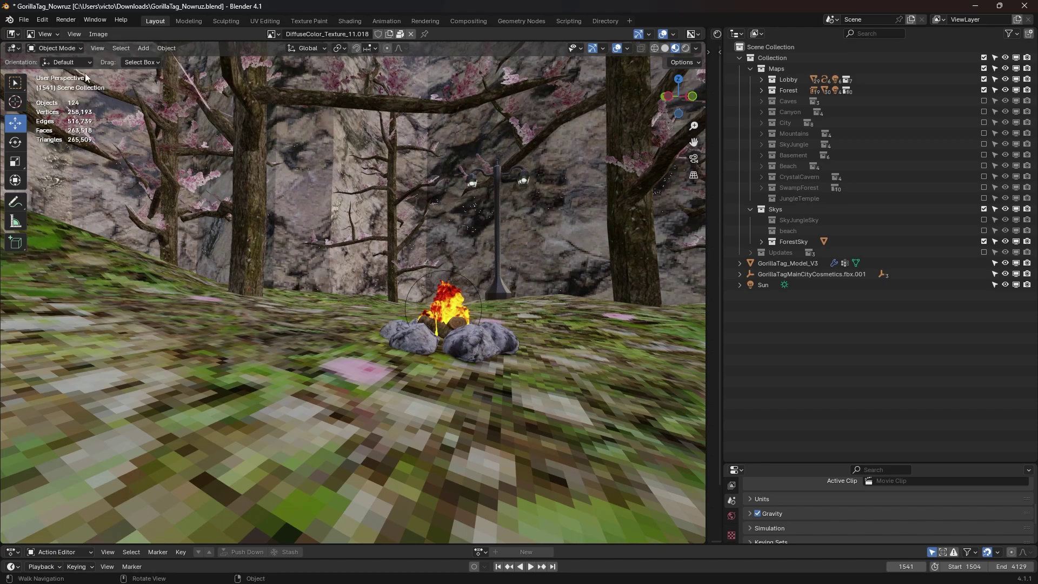
{"action": "left_click", "coordinate": [67, 21]}
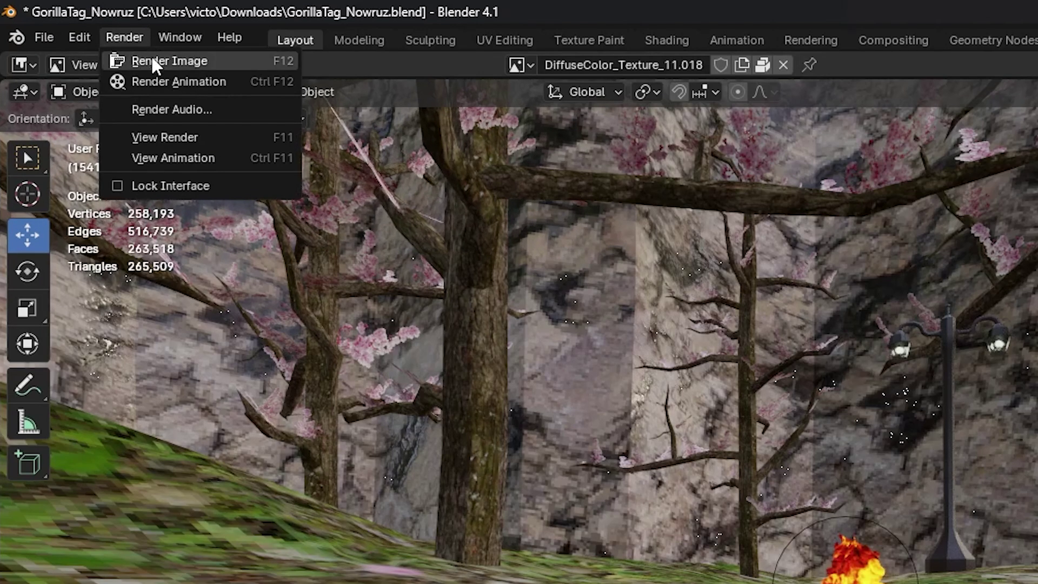
{"action": "left_click", "coordinate": [77, 31]}
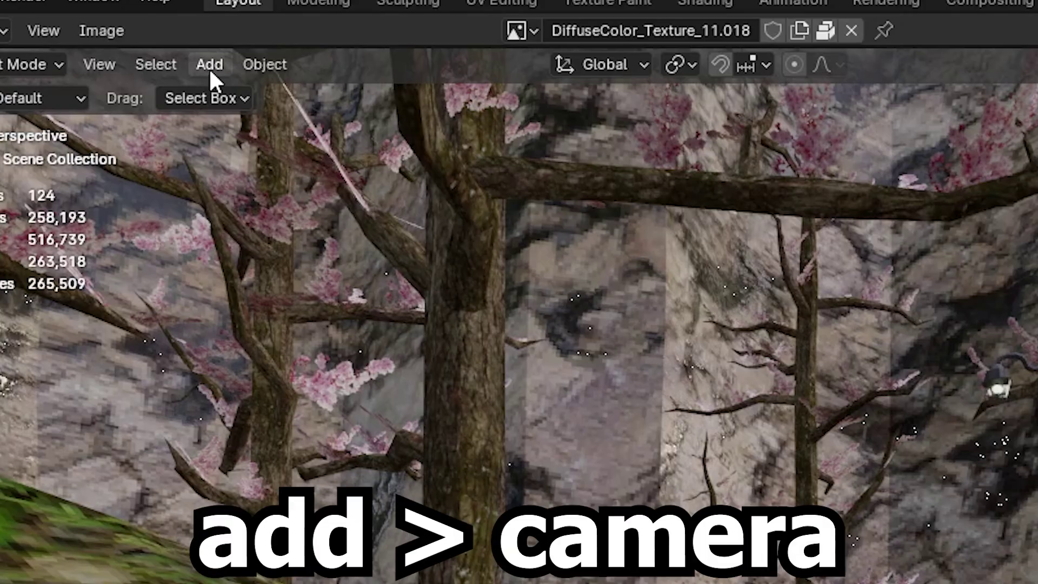
- Add a camera to the scene and, looking through it, fly it down close to the campfire
{"action": "left_click", "coordinate": [143, 48]}
{"action": "left_click", "coordinate": [141, 213]}
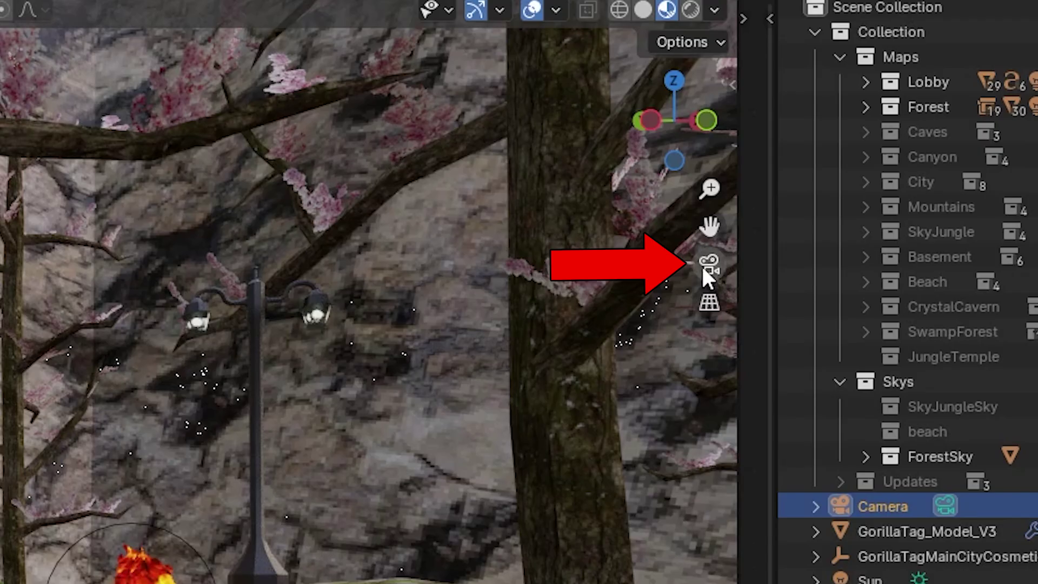
{"action": "left_click", "coordinate": [703, 264]}
{"action": "key", "text": "shift+grave"}
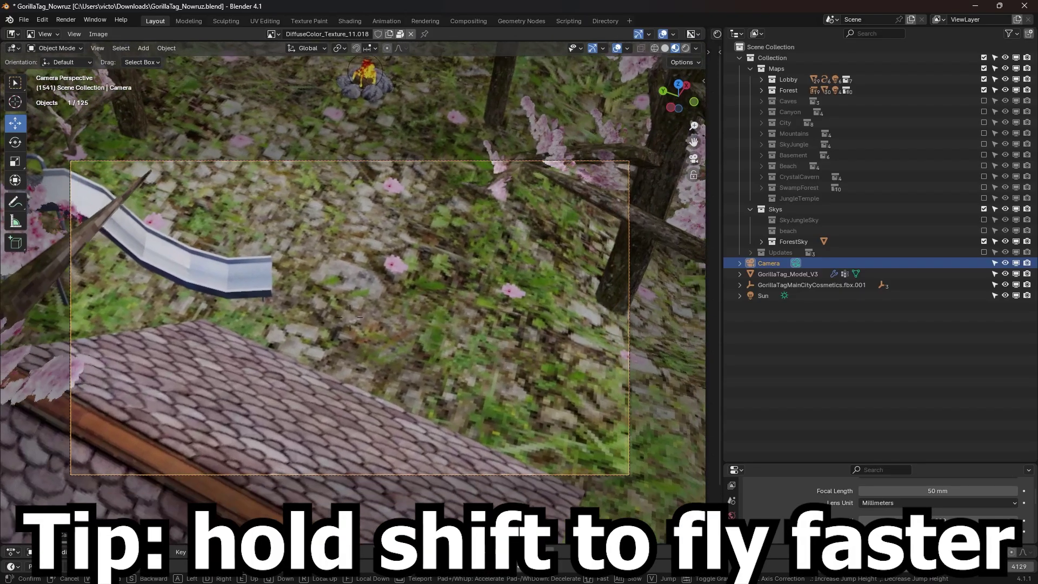
{"action": "key", "text": "w"}
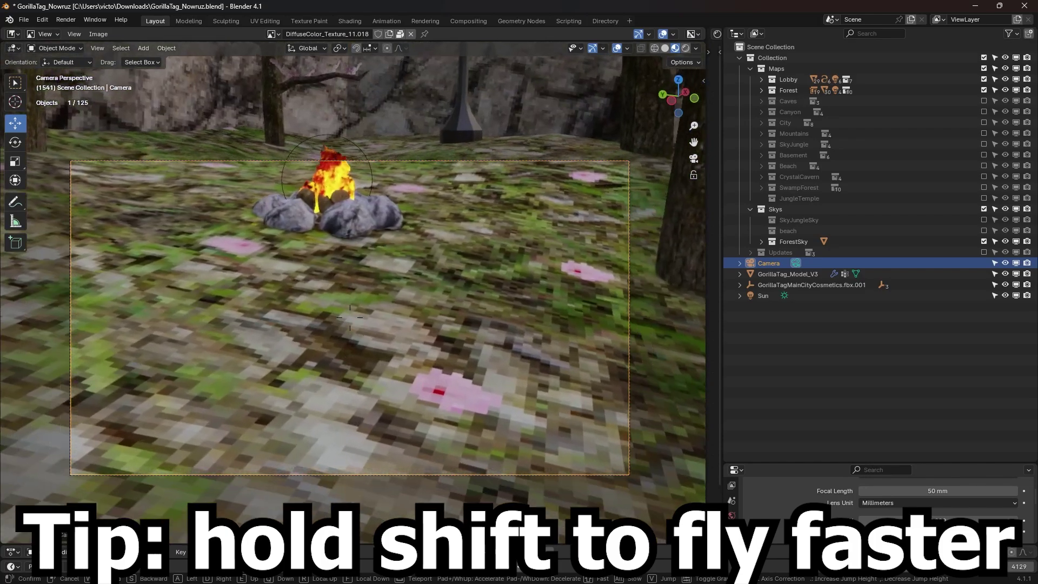
{"action": "key", "text": "w"}
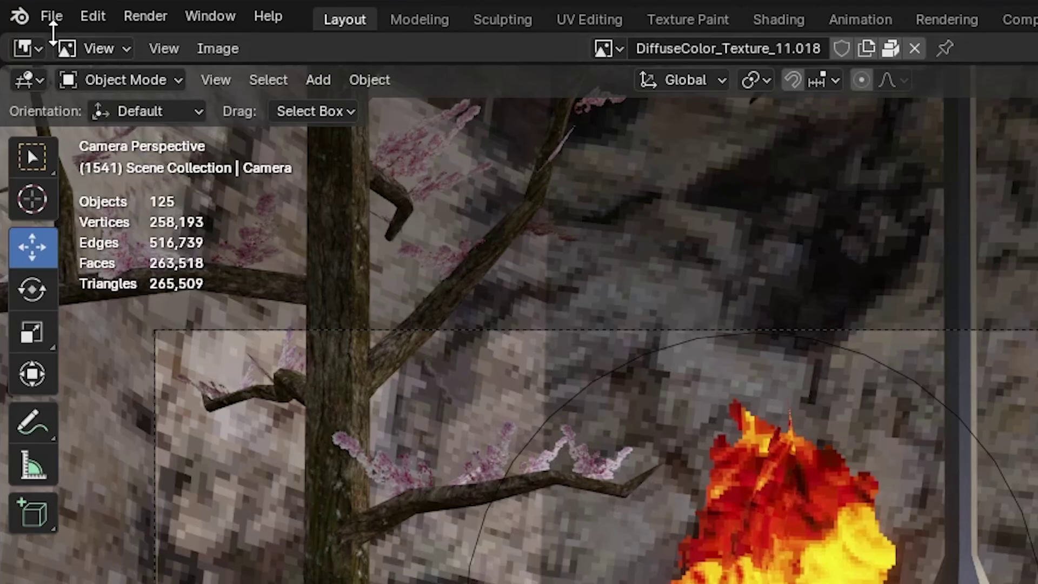
- Start appending from the Downloads folder and open the blue gorilla's GorrilaTag_YOUTU… ENGINE_19 (1).blend file
{"action": "left_click", "coordinate": [23, 21]}
{"action": "left_click", "coordinate": [96, 304]}
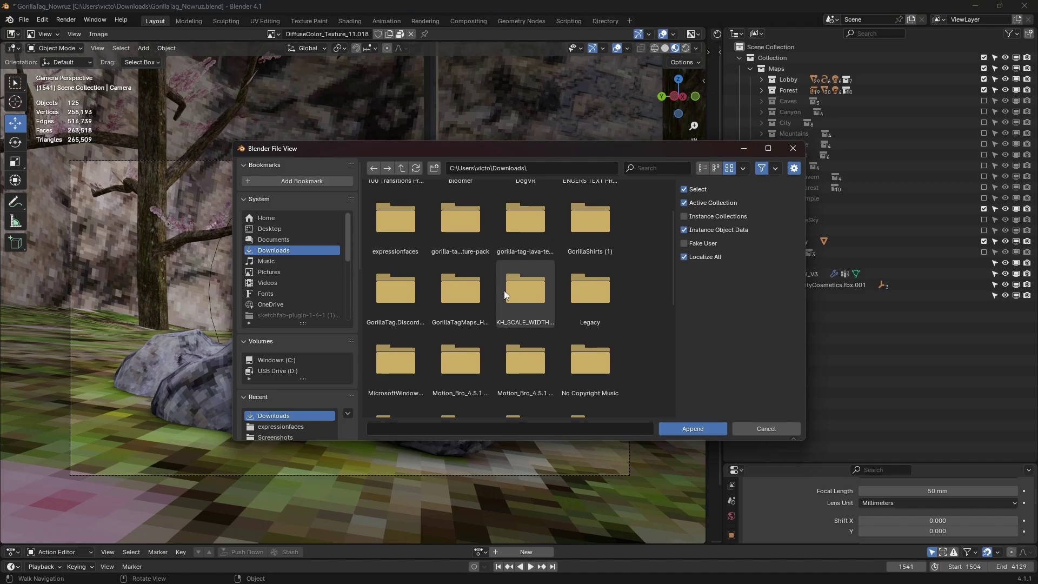
{"action": "scroll", "coordinate": [468, 276], "scroll_direction": "down", "scroll_amount": 5}
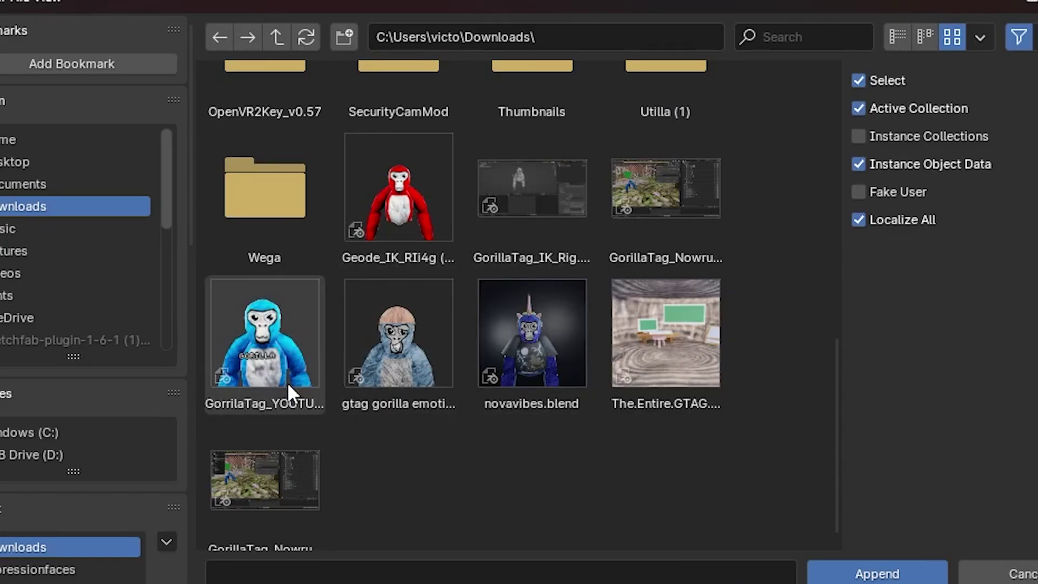
{"action": "left_click", "coordinate": [530, 170]}
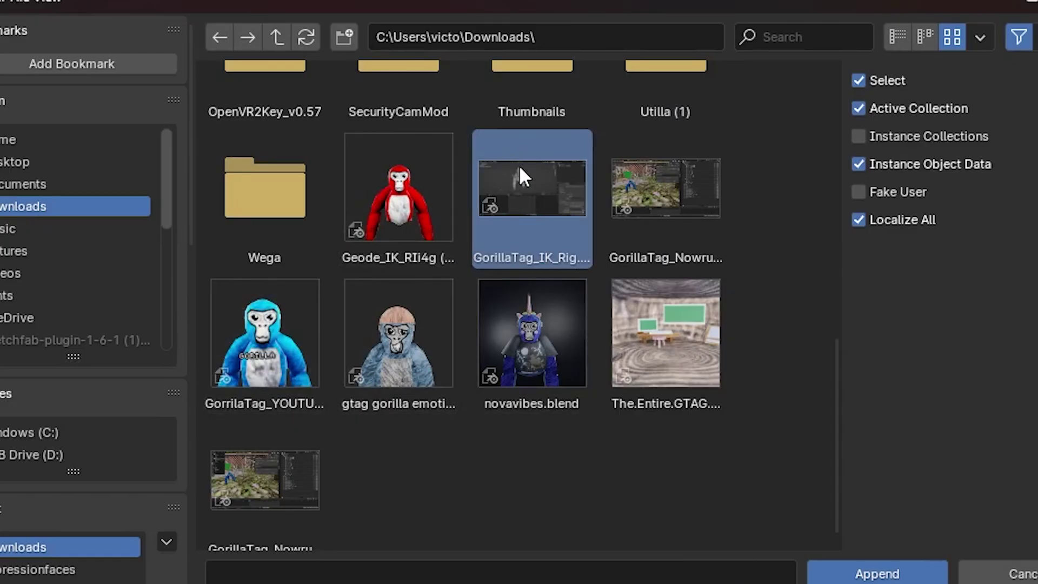
{"action": "left_click", "coordinate": [402, 238]}
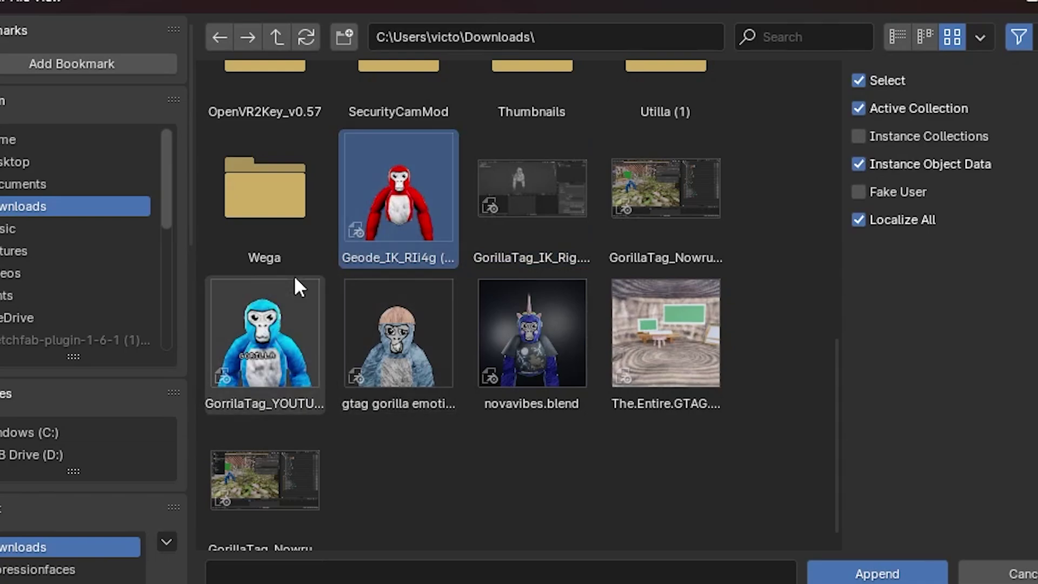
{"action": "left_click", "coordinate": [254, 368]}
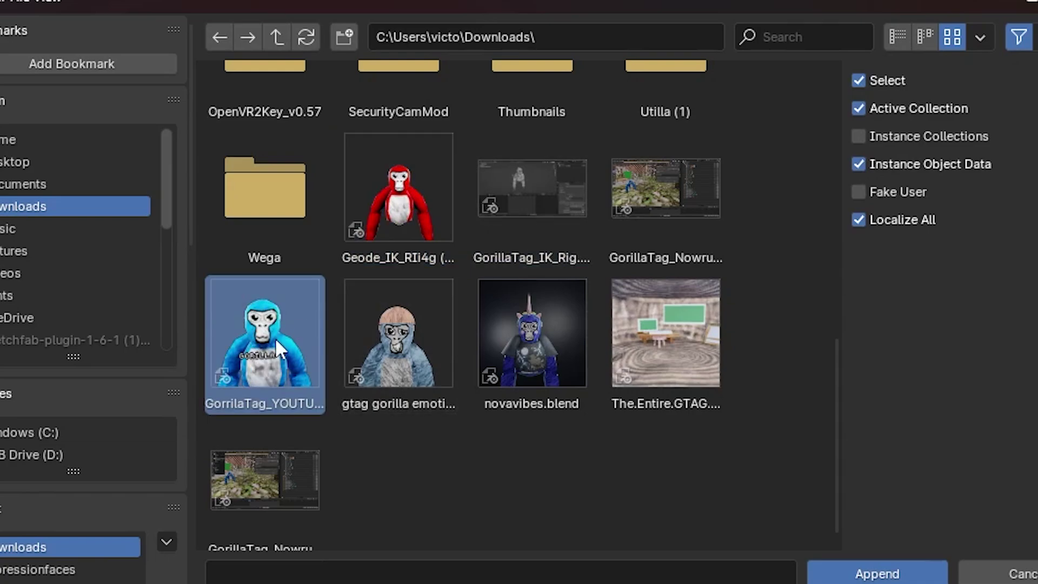
{"action": "left_click", "coordinate": [890, 576]}
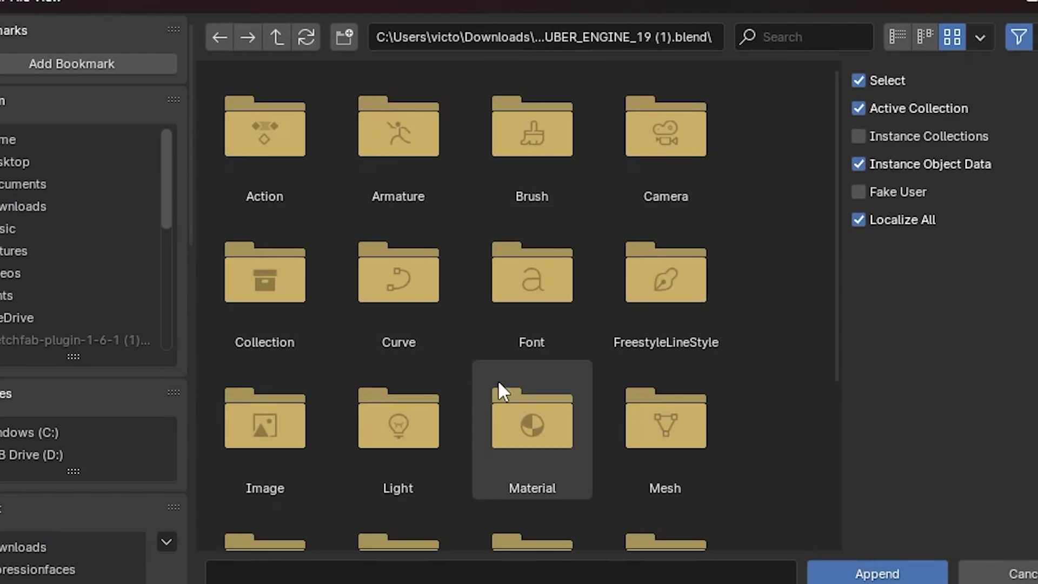
- Append every item in the file's Object folder except Camera to the scene
{"action": "scroll", "coordinate": [497, 389], "scroll_direction": "down", "scroll_amount": 4}
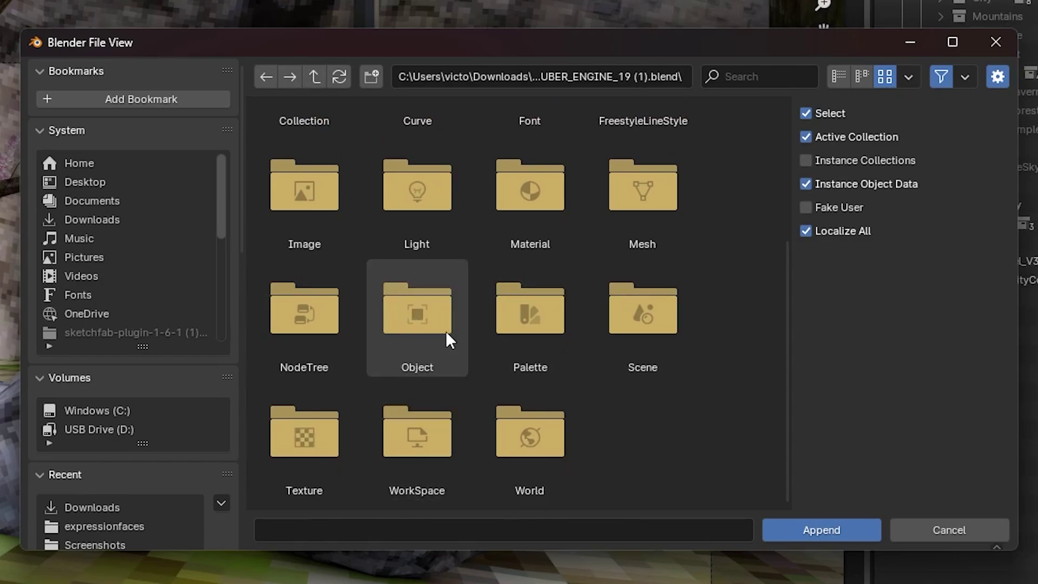
{"action": "double_click", "coordinate": [427, 324]}
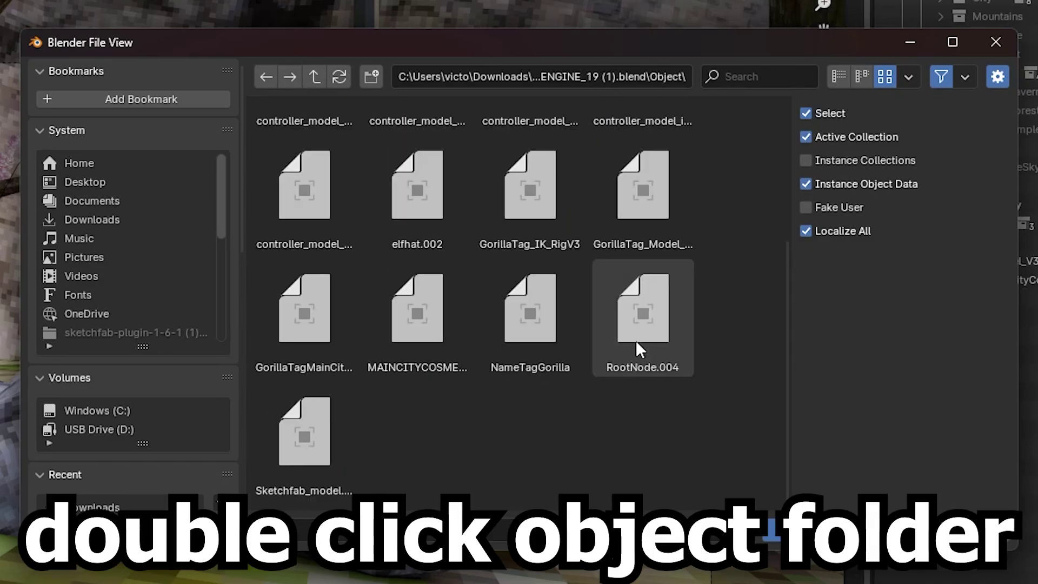
{"action": "left_click_drag", "start_coordinate": [710, 470], "coordinate": [246, 130]}
{"action": "scroll", "coordinate": [389, 318], "scroll_direction": "up", "scroll_amount": 4}
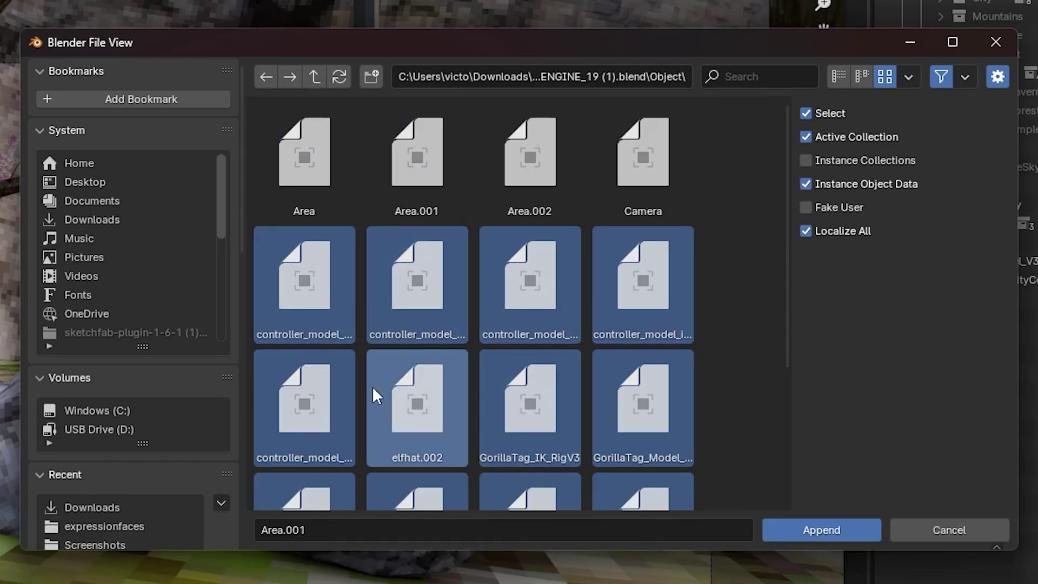
{"action": "left_click", "coordinate": [314, 145], "text": "shift"}
{"action": "left_click", "coordinate": [663, 174], "text": "ctrl"}
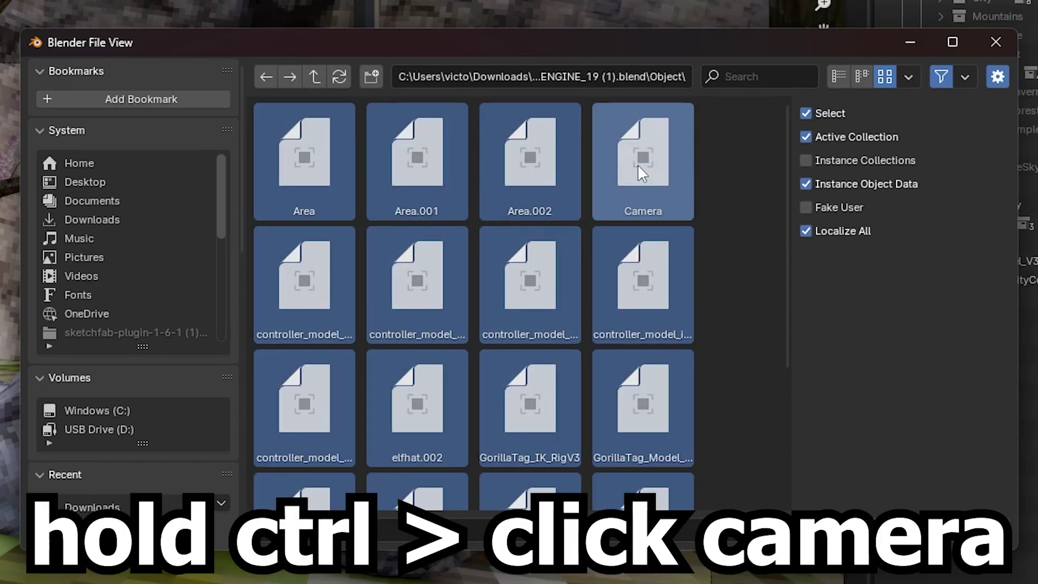
{"action": "left_click", "coordinate": [643, 161], "text": "ctrl"}
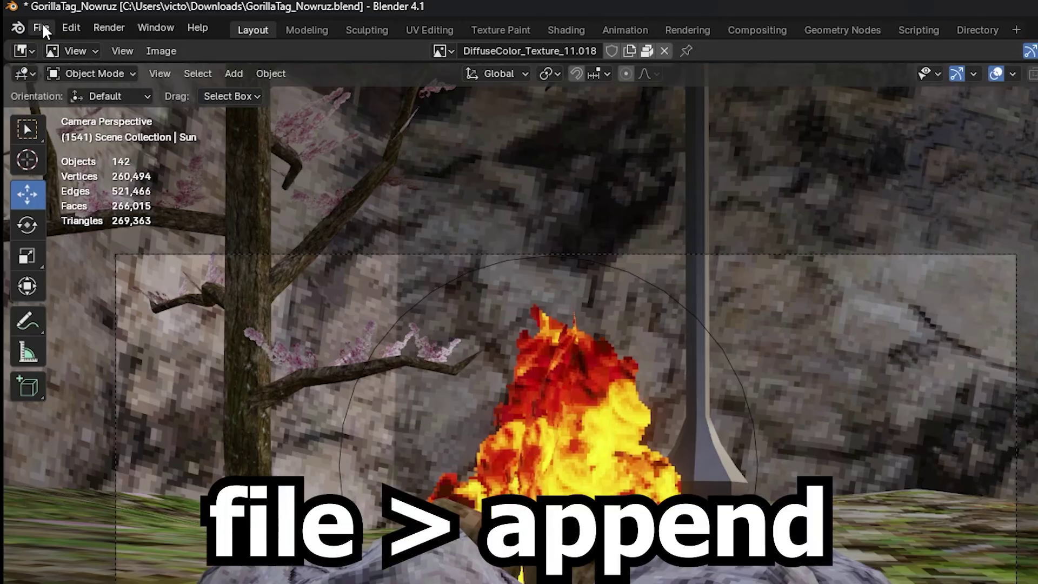
- Append the GorillaTag_Model object from the Object folder of GorillaTag_IK_Rig.blend in Downloads
{"action": "left_click", "coordinate": [23, 19]}
{"action": "left_click", "coordinate": [44, 164]}
{"action": "scroll", "coordinate": [503, 243], "scroll_direction": "down", "scroll_amount": 3}
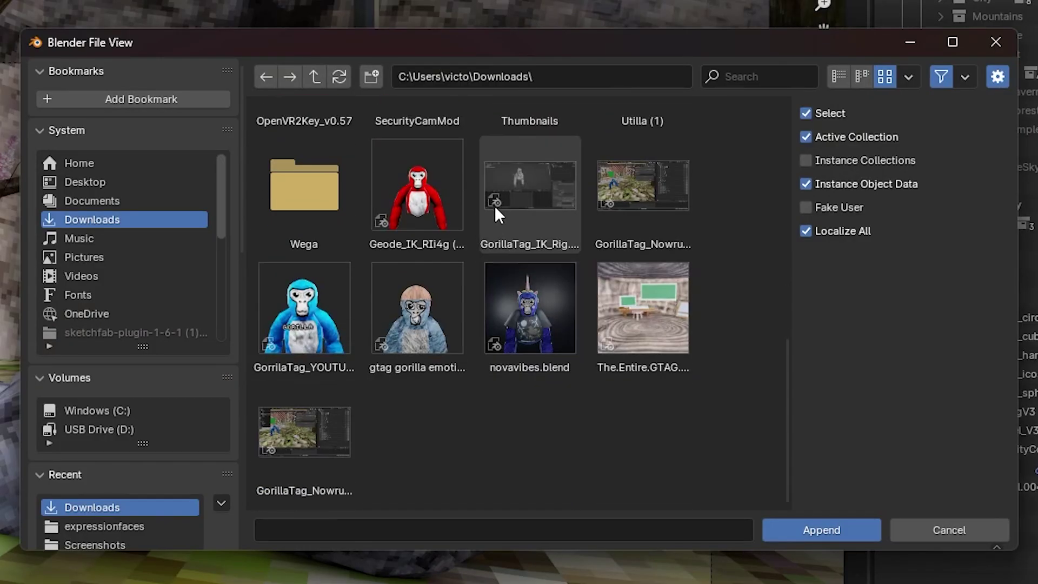
{"action": "double_click", "coordinate": [532, 200]}
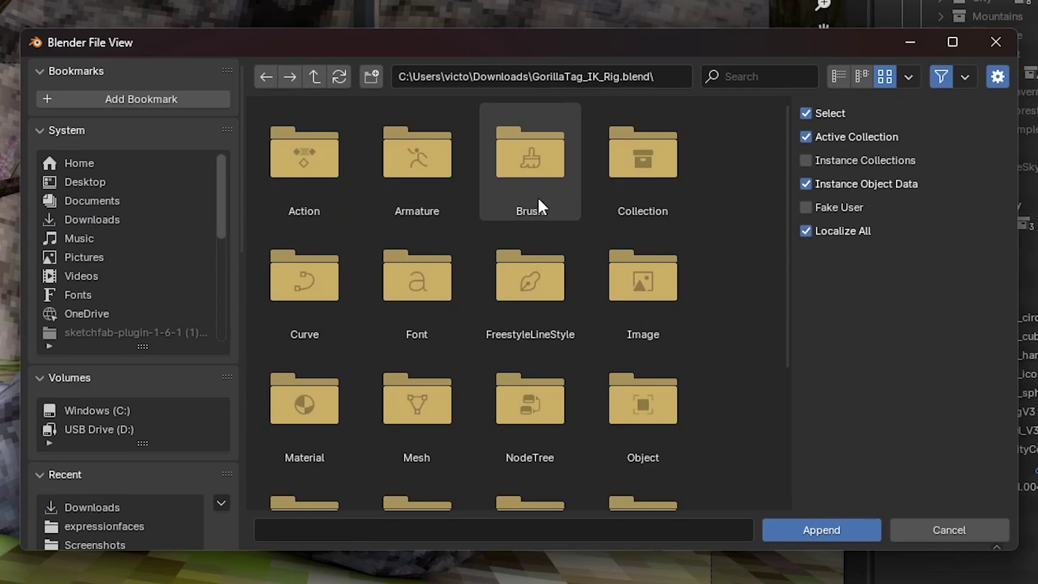
{"action": "scroll", "coordinate": [538, 206], "scroll_direction": "down", "scroll_amount": 3}
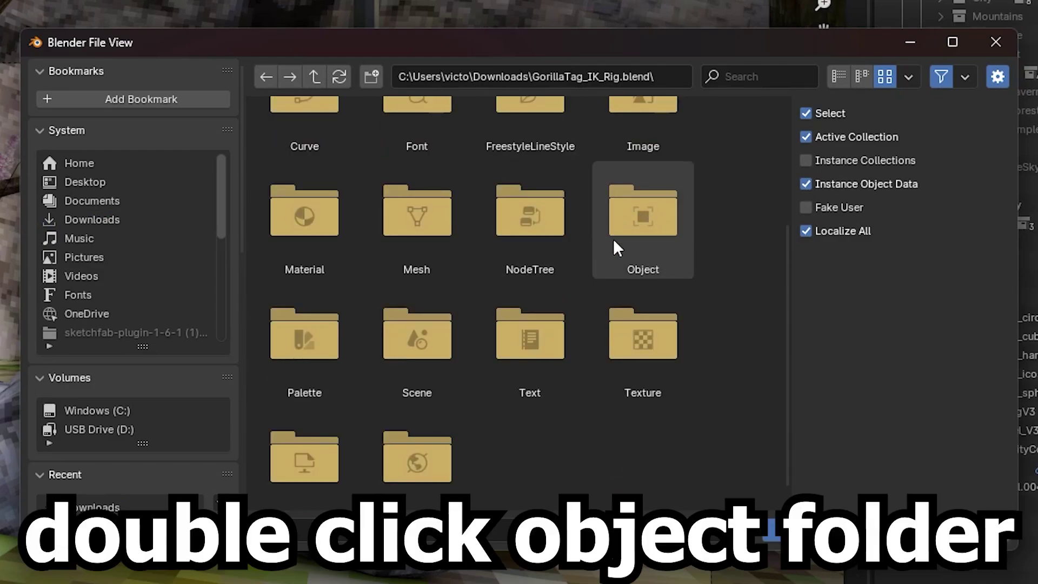
{"action": "double_click", "coordinate": [644, 216]}
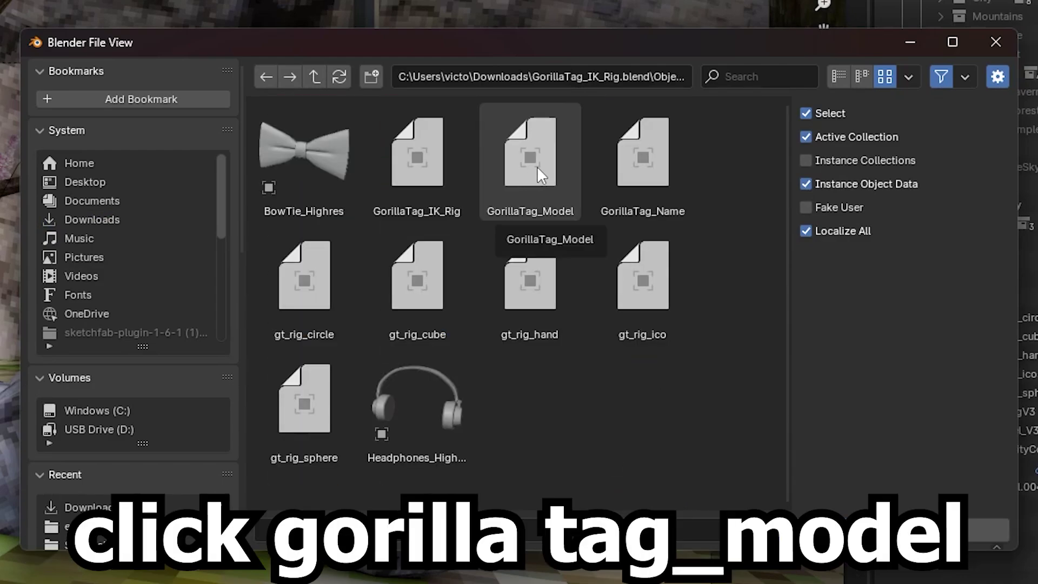
{"action": "left_click", "coordinate": [537, 167]}
{"action": "left_click", "coordinate": [780, 525]}
- Frame the appended gorillas and fly around them to examine the grey and blue models from the front
{"action": "key", "text": "KP_Decimal"}
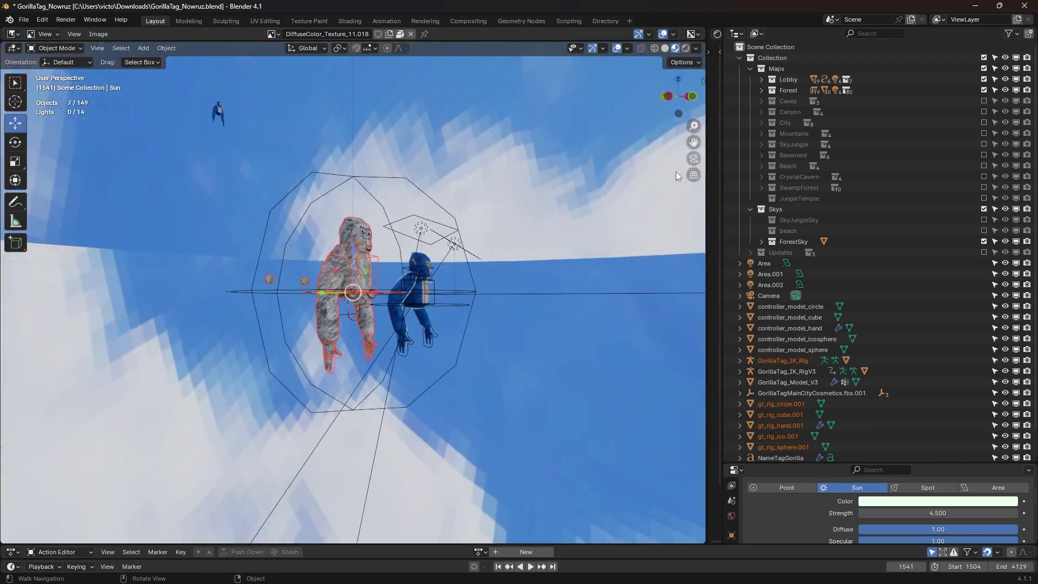
{"action": "key", "text": "d"}
{"action": "key", "text": "w"}
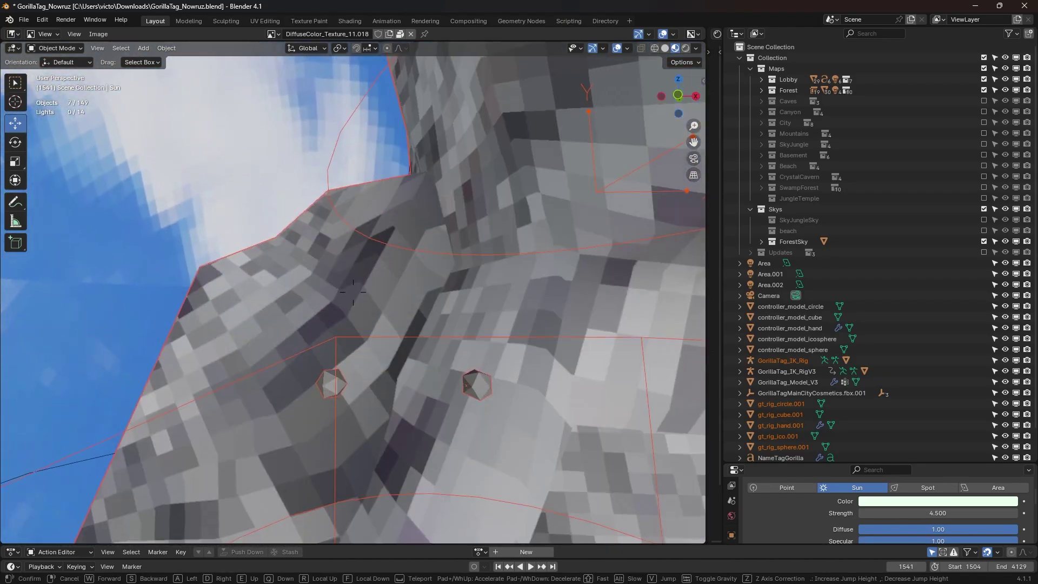
{"action": "key", "text": "s"}
{"action": "key", "text": "a"}
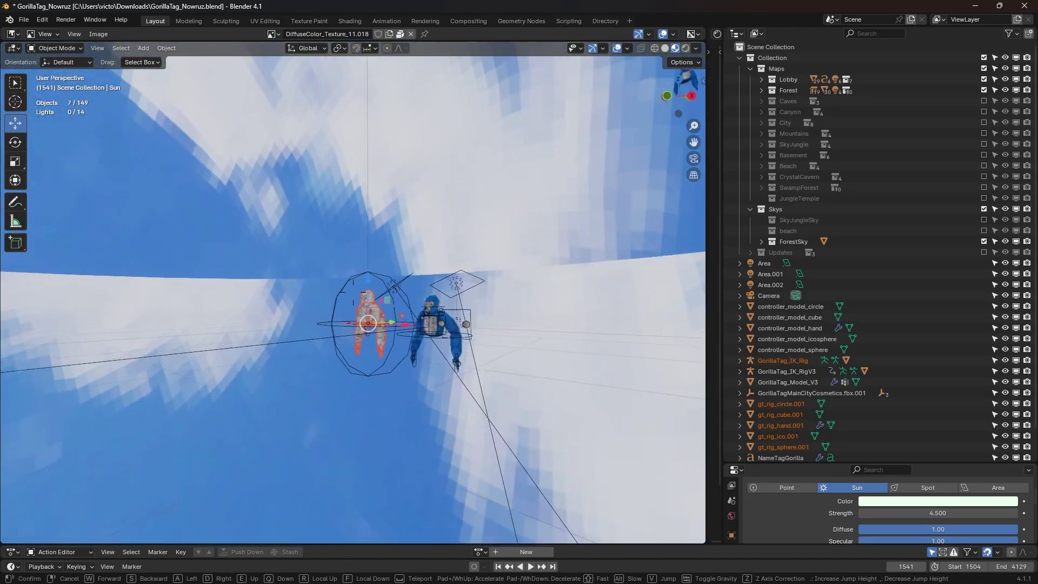
{"action": "key", "text": "w"}
{"action": "left_click", "coordinate": [446, 362]}
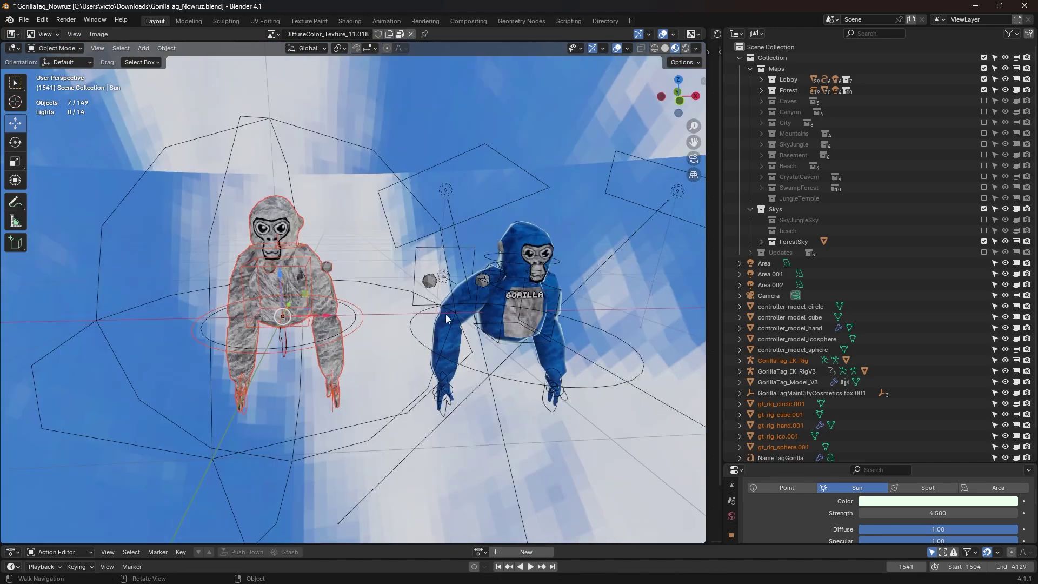
- Select the blue gorilla's GorillaTag_IK_RigV3 together with Area, Area.001, Area.002 and NameTagGorilla
{"action": "key", "text": "shift+grave"}
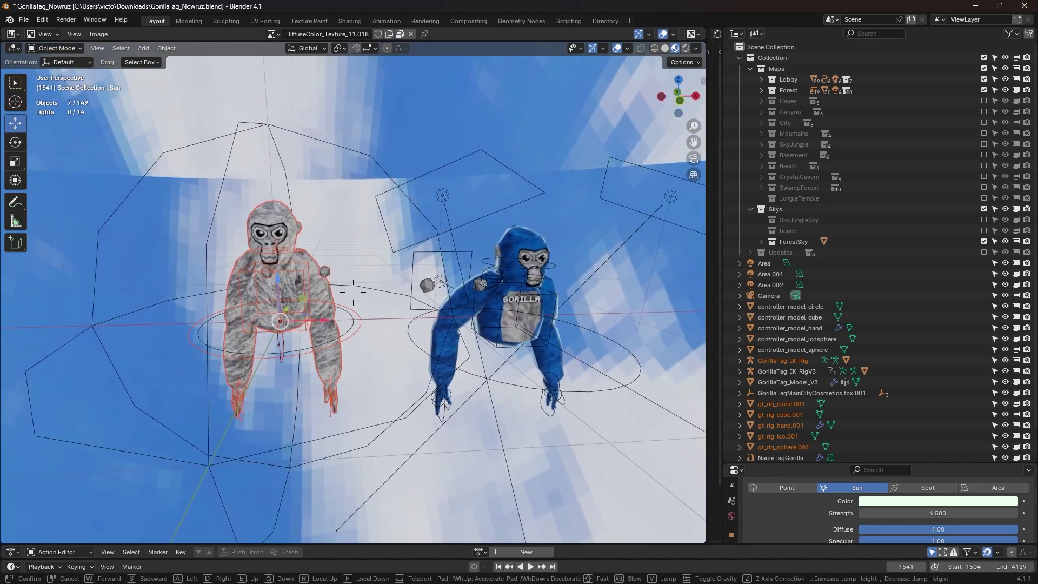
{"action": "key", "text": "w"}
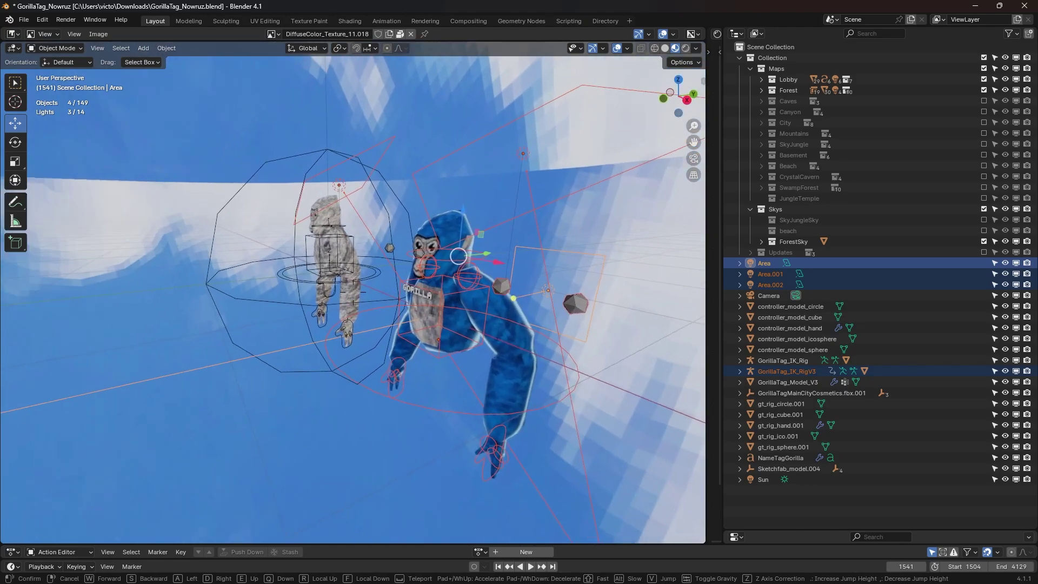
{"action": "key", "text": "s"}
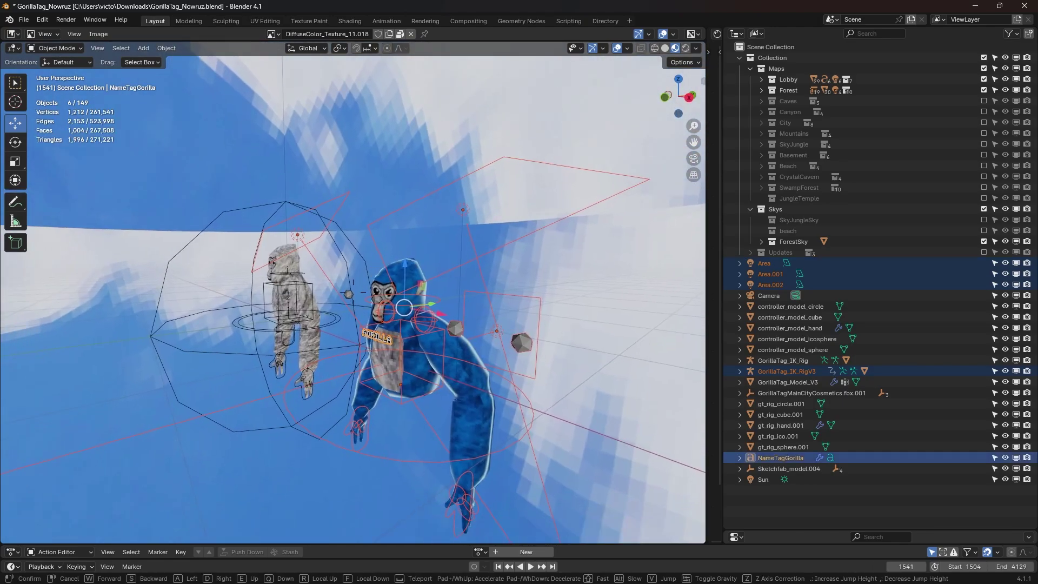
- Move the selected blue gorilla rig, its lights and name tag to the campfire, in front of the camera, and look through the camera
{"action": "key", "text": "s"}
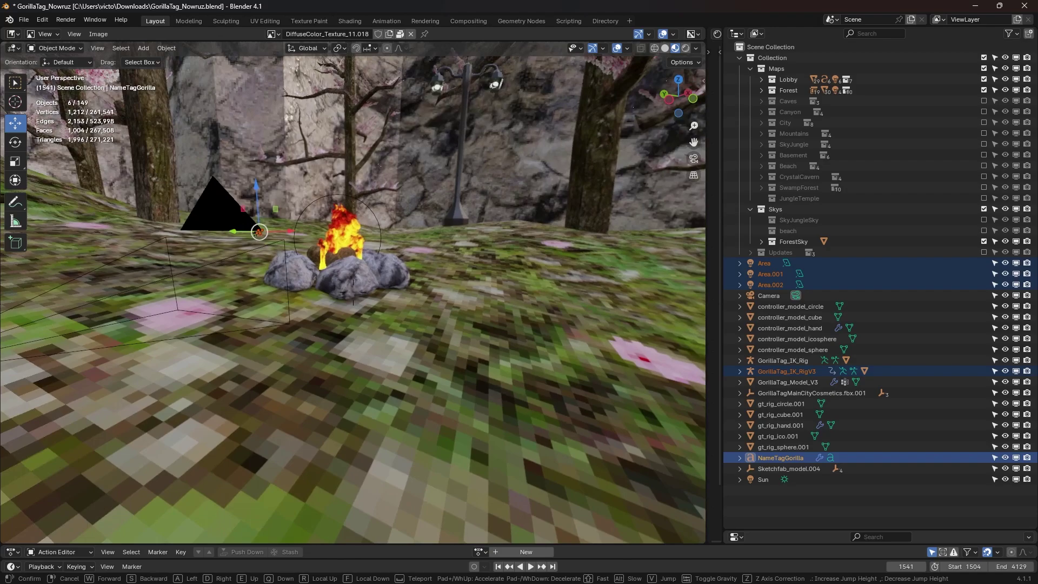
{"action": "key", "text": "w"}
{"action": "key", "text": "s"}
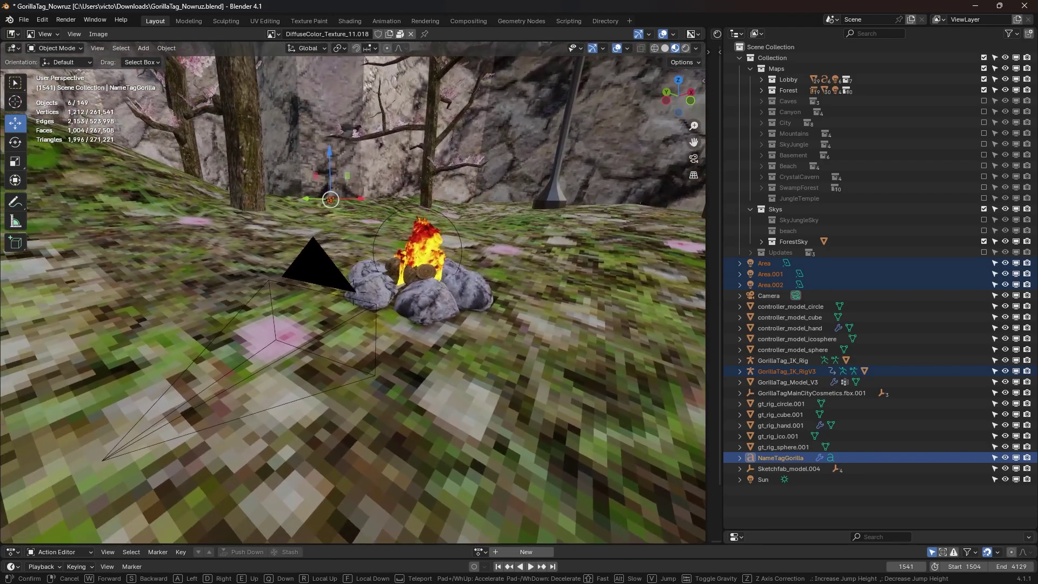
{"action": "left_click", "coordinate": [405, 381]}
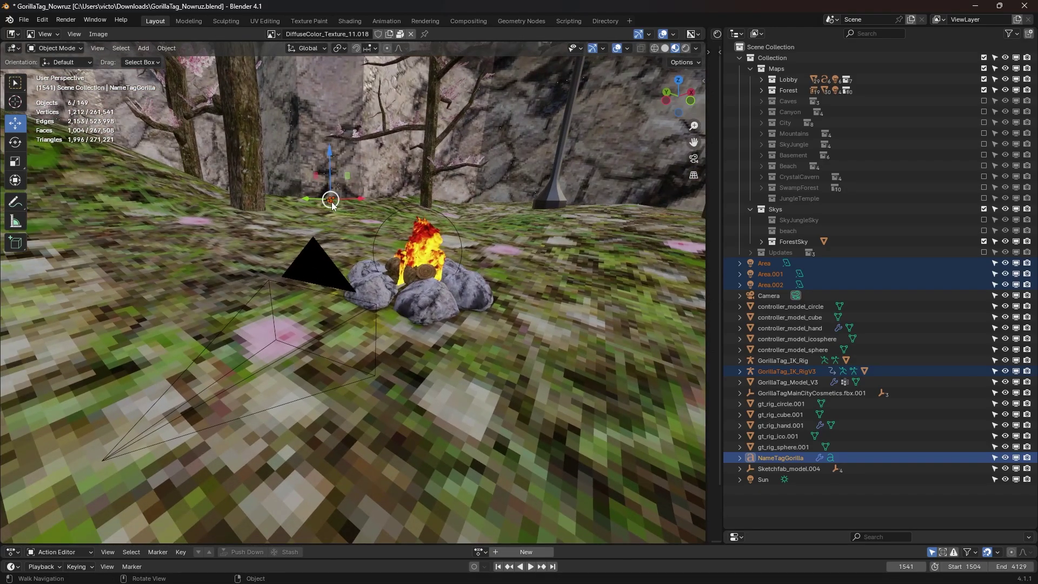
{"action": "left_click_drag", "start_coordinate": [331, 202], "coordinate": [414, 436]}
{"action": "key", "text": "KP_0"}
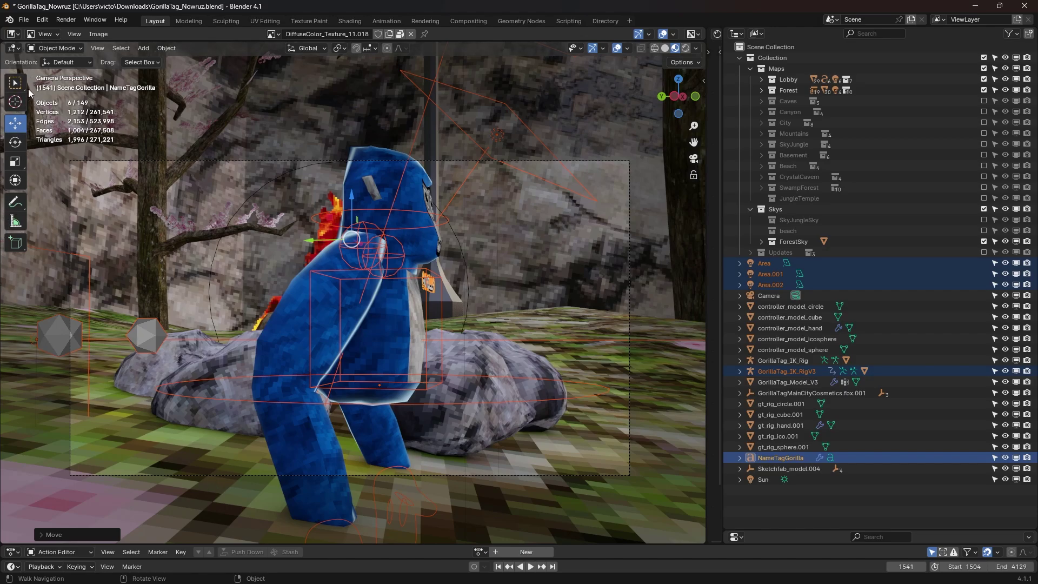
- Rotate the blue gorilla to face the camera and reposition it just beside the campfire
{"action": "left_click_drag", "start_coordinate": [30, 88], "coordinate": [42, 59]}
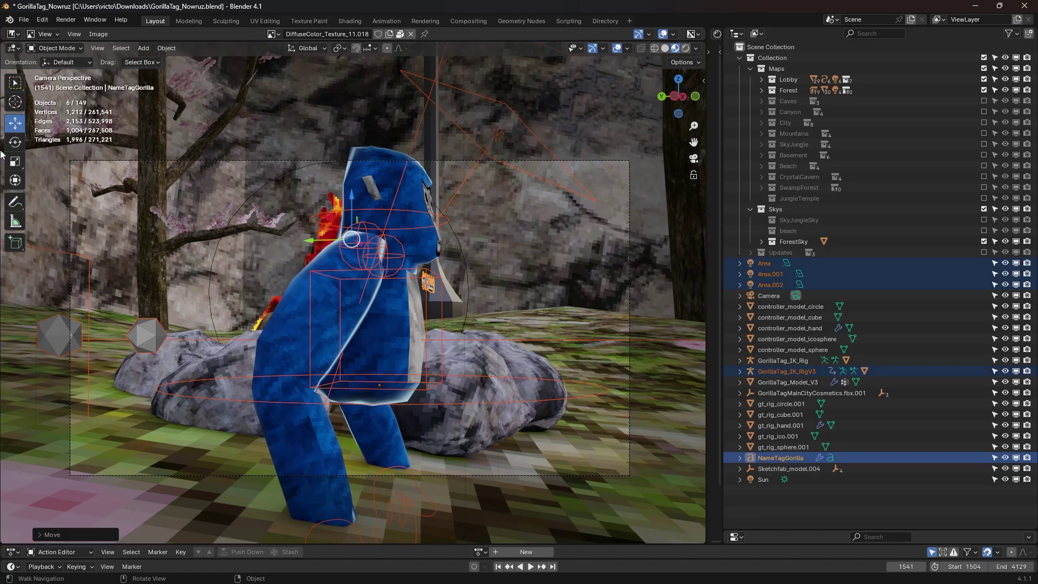
{"action": "left_click", "coordinate": [15, 142]}
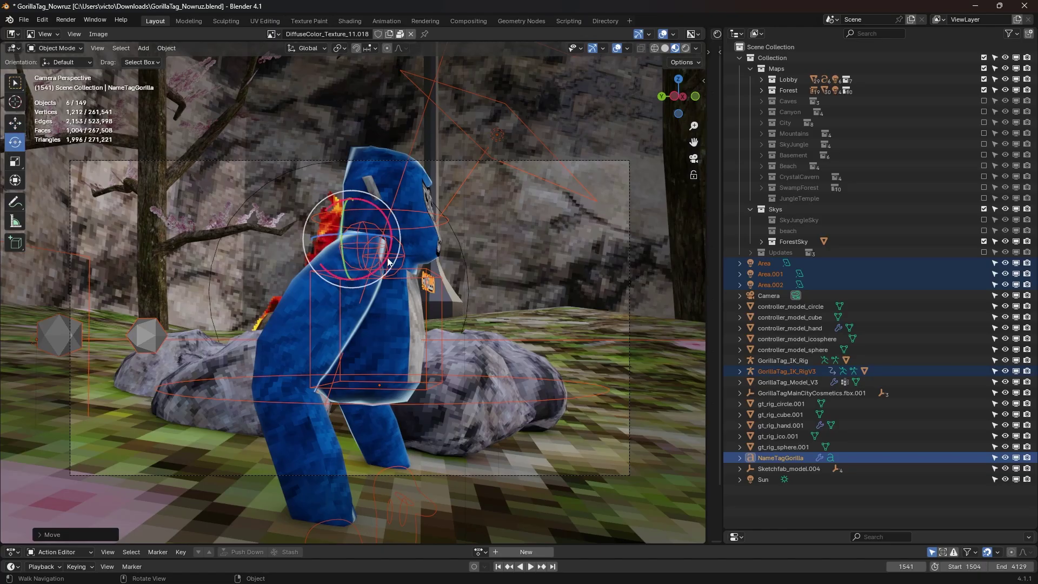
{"action": "left_click_drag", "start_coordinate": [376, 235], "coordinate": [317, 238]}
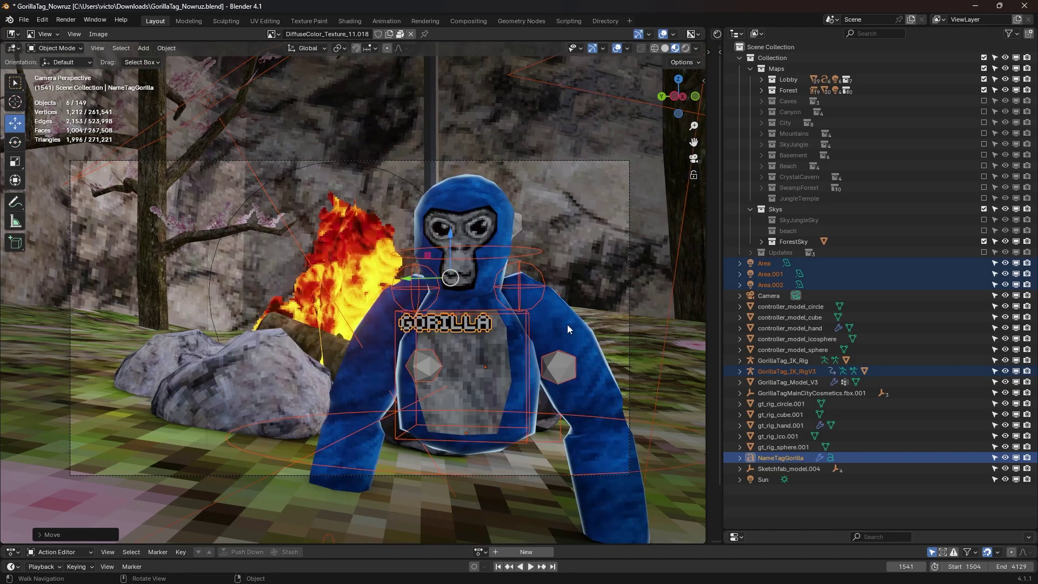
{"action": "scroll", "coordinate": [443, 398], "scroll_direction": "down", "scroll_amount": 1}
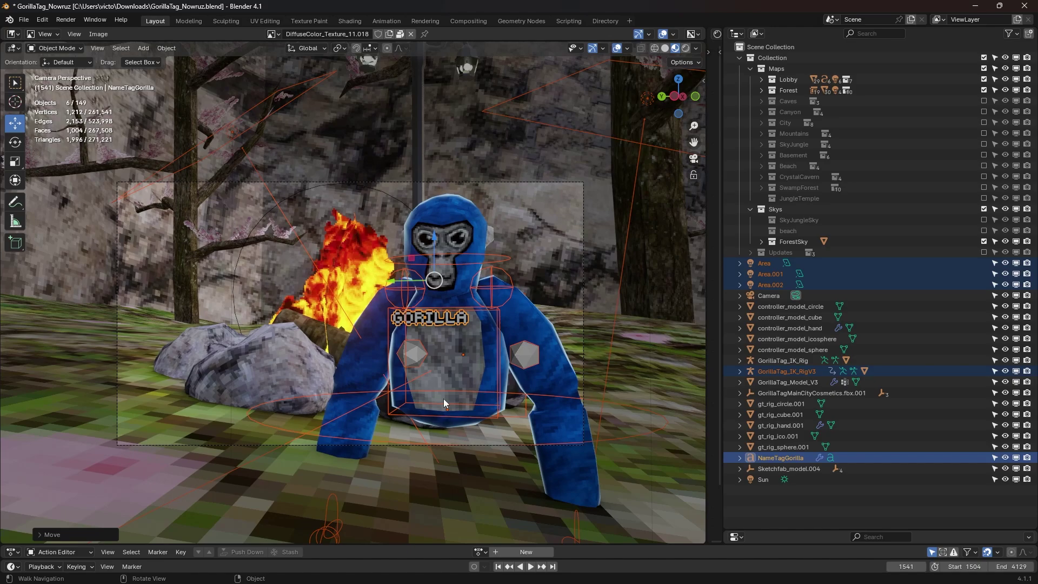
- Deselect everything, select only GorillaTag_IK_RigV3 and switch it to Pose Mode
{"action": "key", "text": "alt+a"}
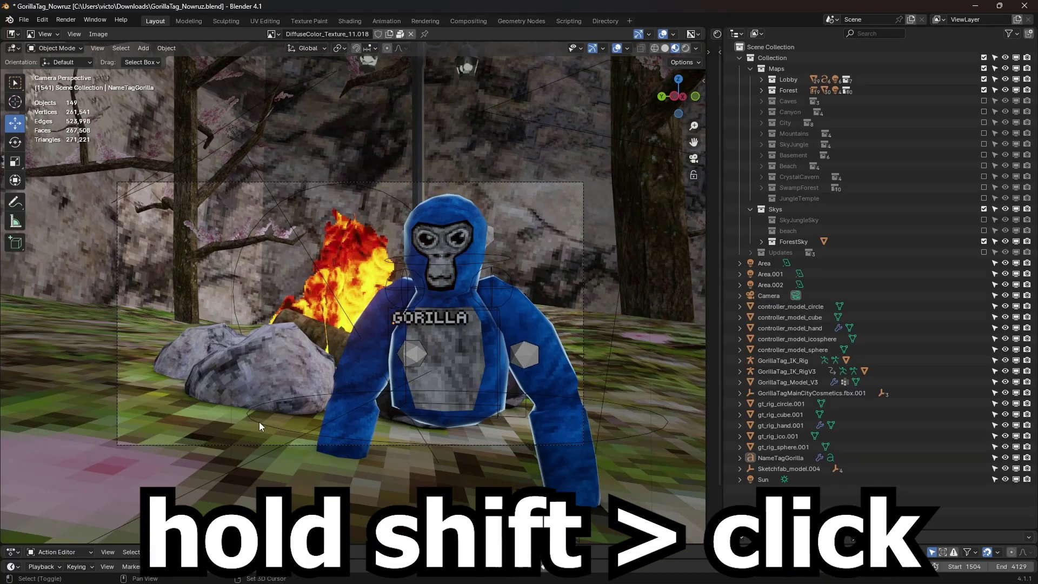
{"action": "left_click", "coordinate": [206, 474], "text": "shift"}
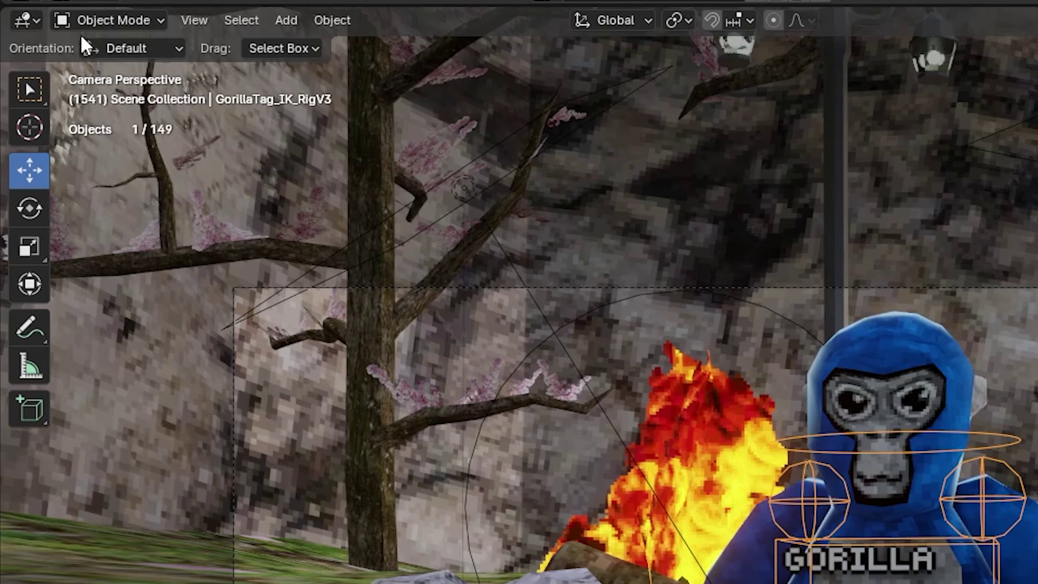
{"action": "left_click", "coordinate": [58, 47]}
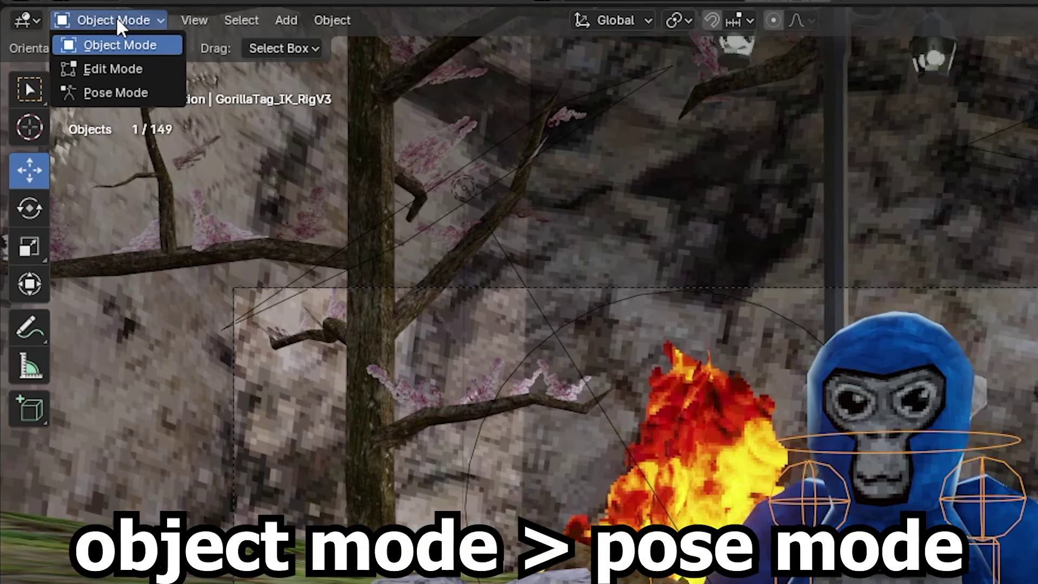
{"action": "left_click", "coordinate": [108, 93]}
- Select the gorilla's righthand bone and raise it with the Move tool until the hand is in front of the chest
{"action": "left_click", "coordinate": [332, 518]}
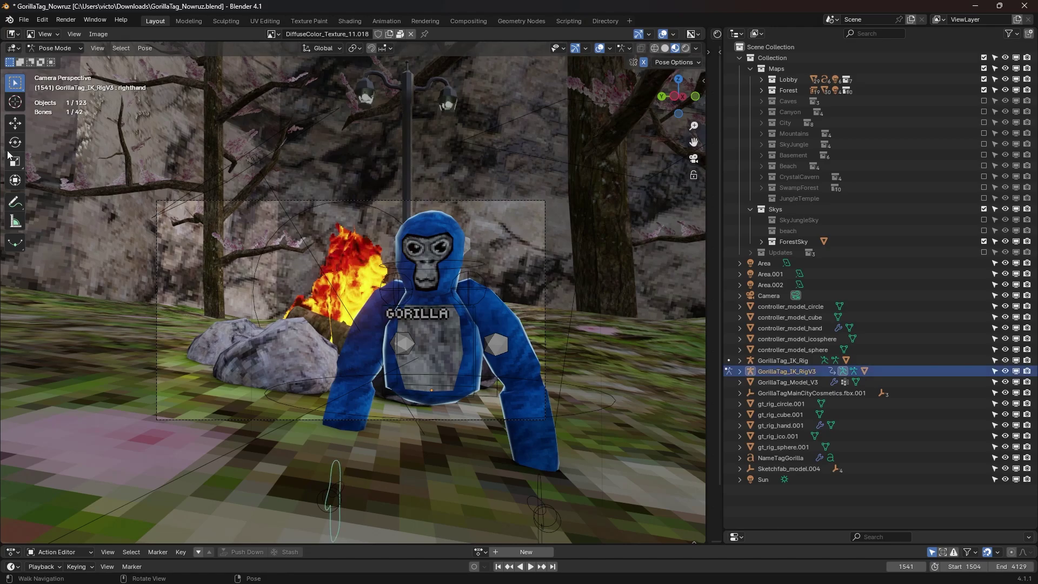
{"action": "left_click", "coordinate": [15, 124]}
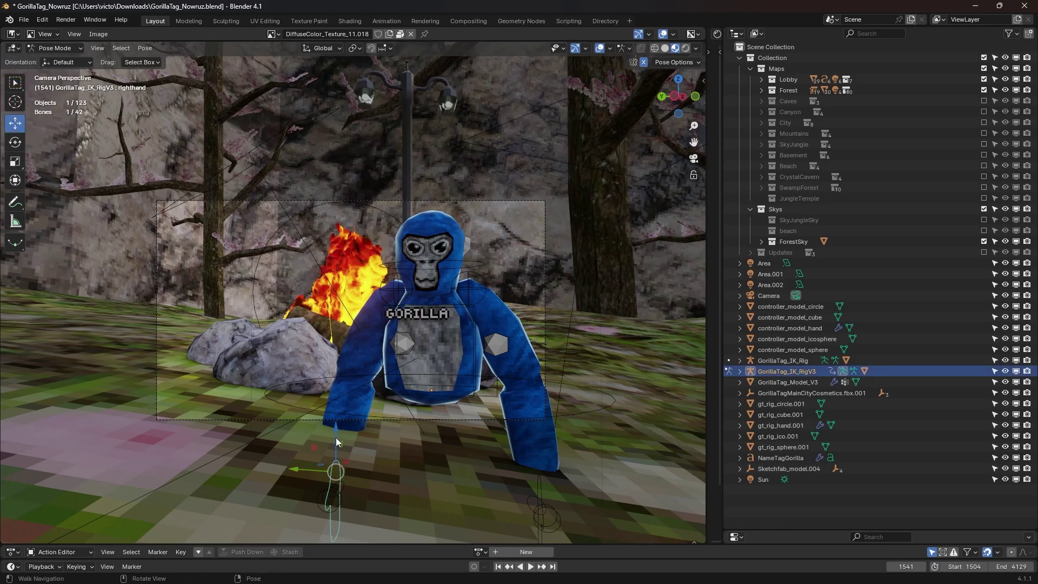
{"action": "left_click_drag", "start_coordinate": [338, 440], "coordinate": [354, 400]}
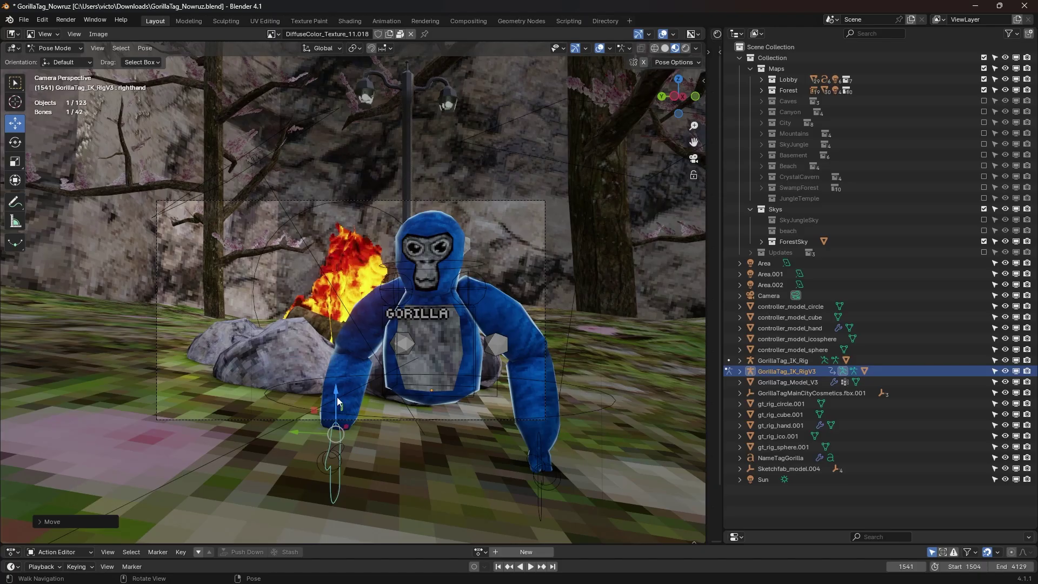
{"action": "left_click_drag", "start_coordinate": [337, 399], "coordinate": [357, 297]}
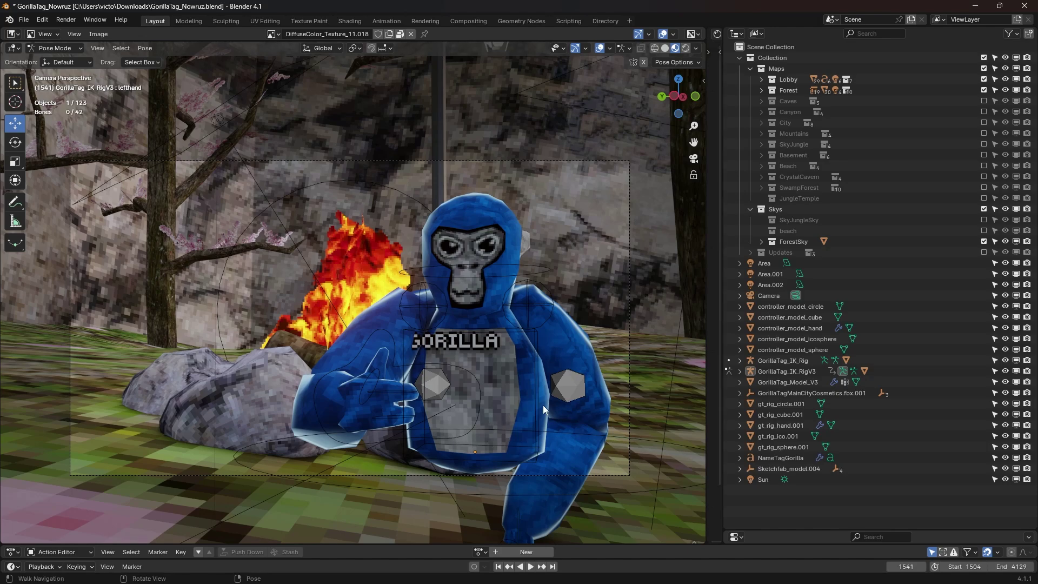
- Render the posed gorilla from the camera, check the image and return to the viewport
{"action": "key", "text": "F12"}
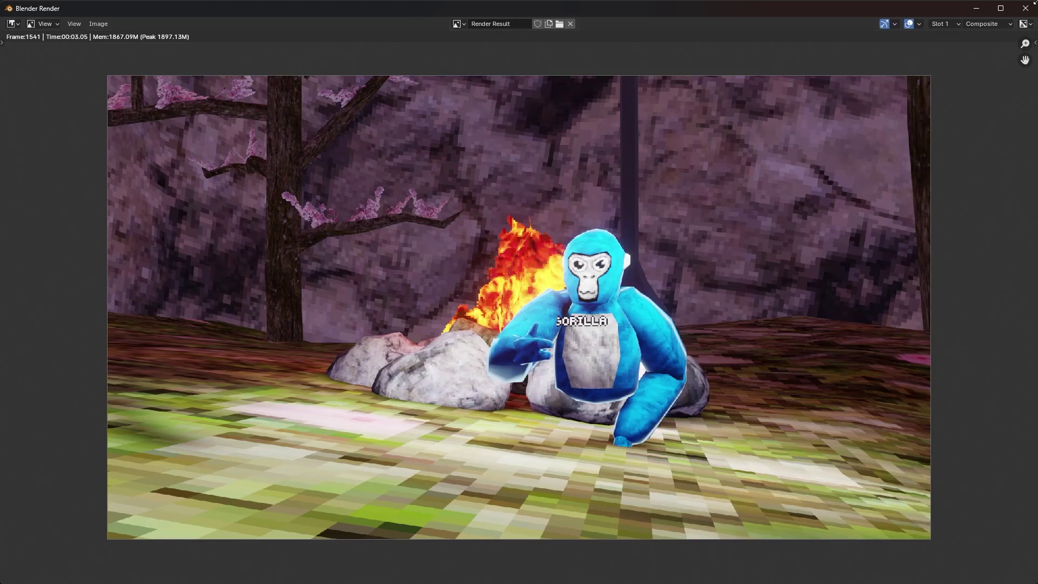
{"action": "key", "text": "Escape"}
{"action": "scroll", "coordinate": [414, 332], "scroll_direction": "up", "scroll_amount": 4}
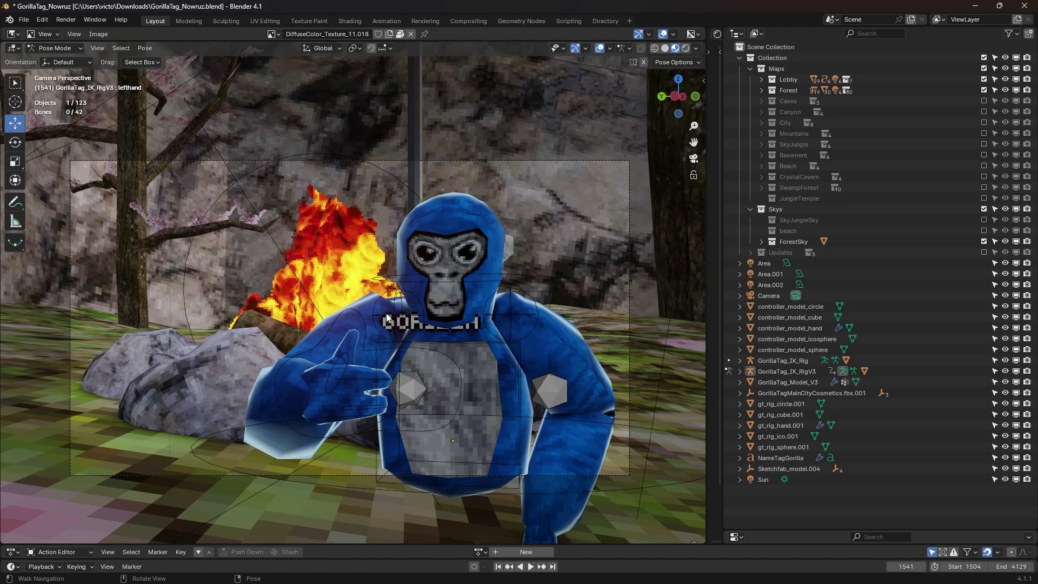
- Return the rig to Object Mode, select NameTagGorilla and reposition it lower on the gorilla's upper chest
{"action": "left_click", "coordinate": [55, 48]}
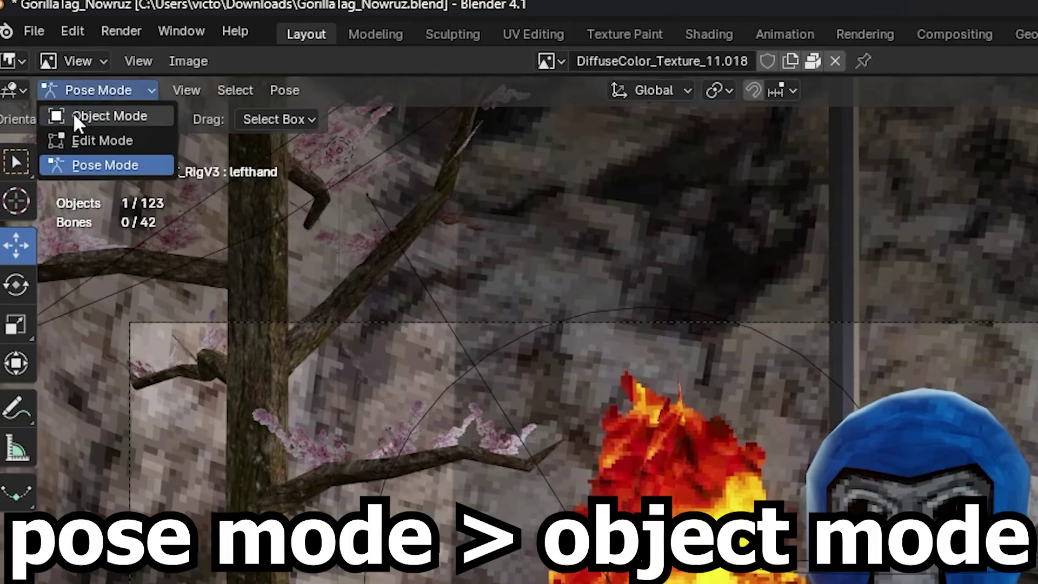
{"action": "left_click", "coordinate": [43, 59]}
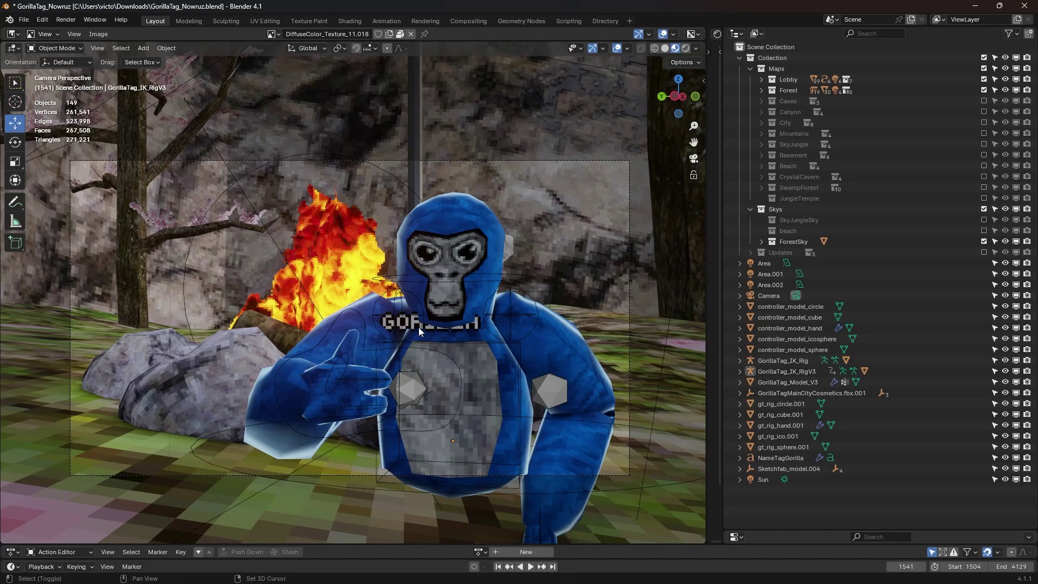
{"action": "left_click", "coordinate": [455, 336]}
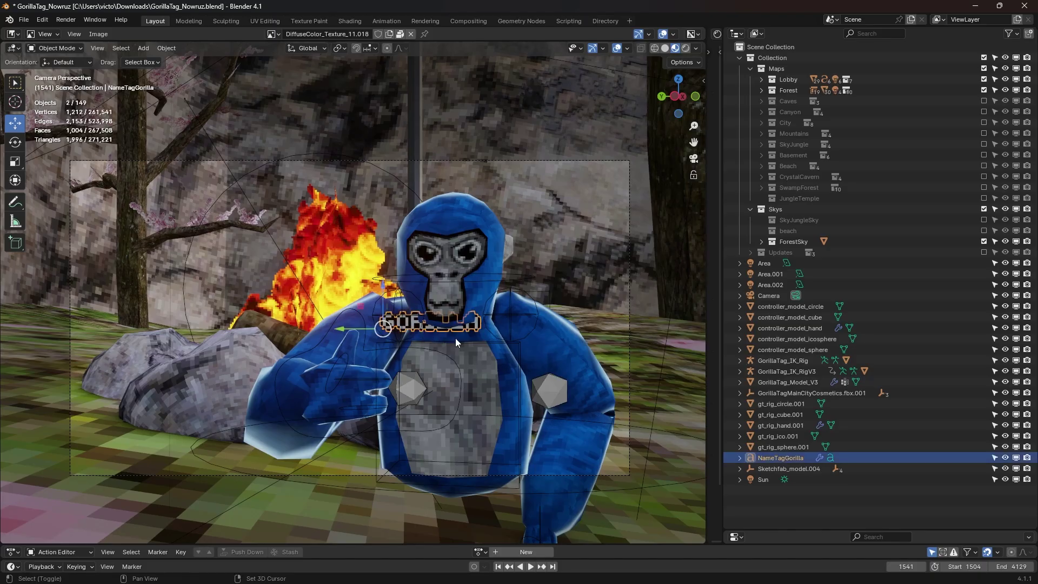
{"action": "key", "text": "g"}
{"action": "key", "text": "z"}
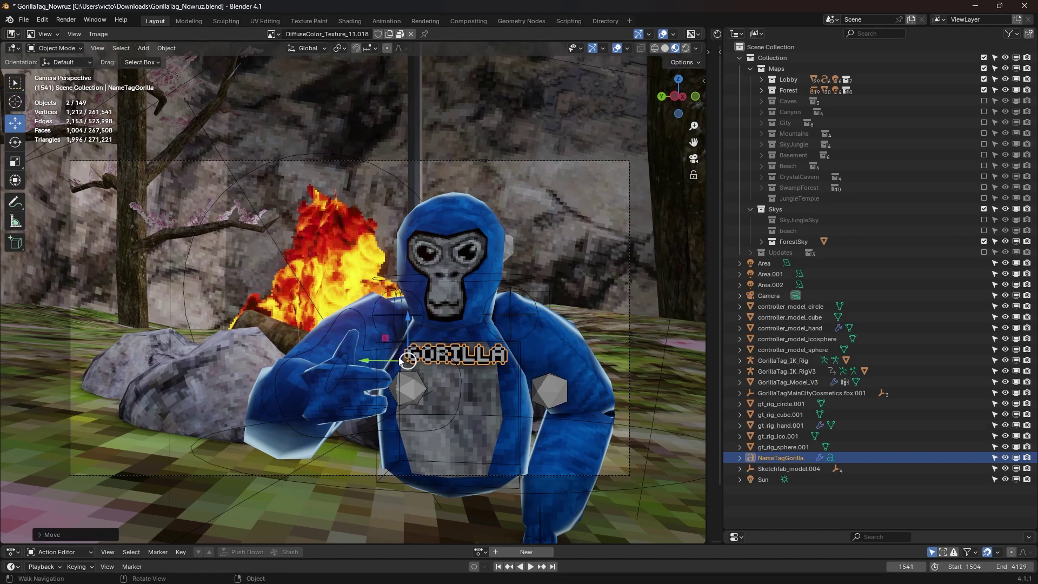
{"action": "left_click_drag", "start_coordinate": [389, 361], "coordinate": [385, 361]}
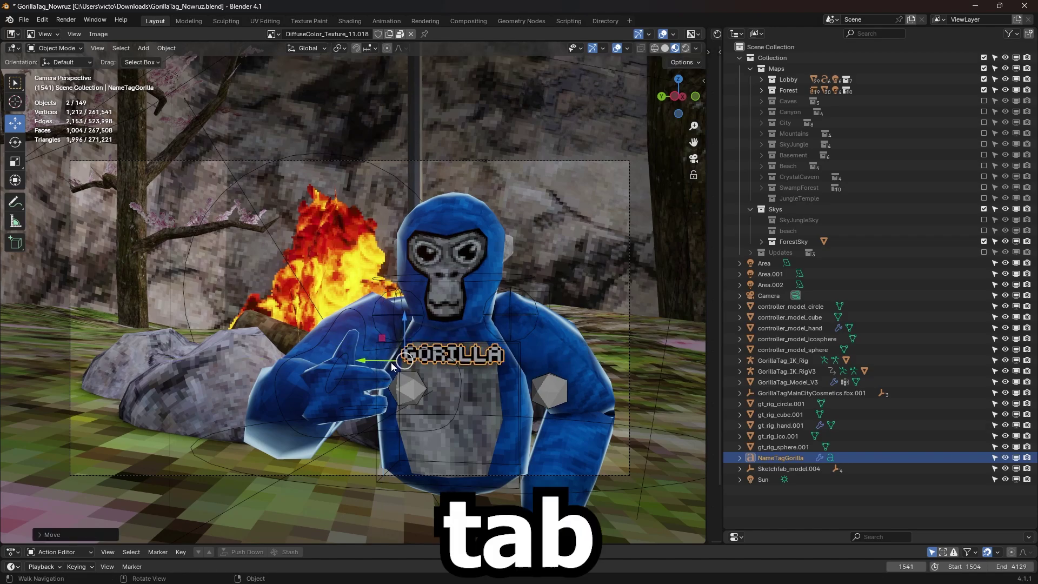
- Edit the name tag's text, replacing GORILLA with the player's own name, and return to Object Mode
{"action": "key", "text": "Tab"}
{"action": "key", "text": "BackSpace"}
{"action": "key", "text": "BackSpace"}
{"action": "key", "text": "BackSpace"}
{"action": "key", "text": "BackSpace"}
{"action": "key", "text": "BackSpace"}
{"action": "key", "text": "BackSpace"}
{"action": "key", "text": "BackSpace"}
{"action": "type", "text": "V1CTOR1A"}
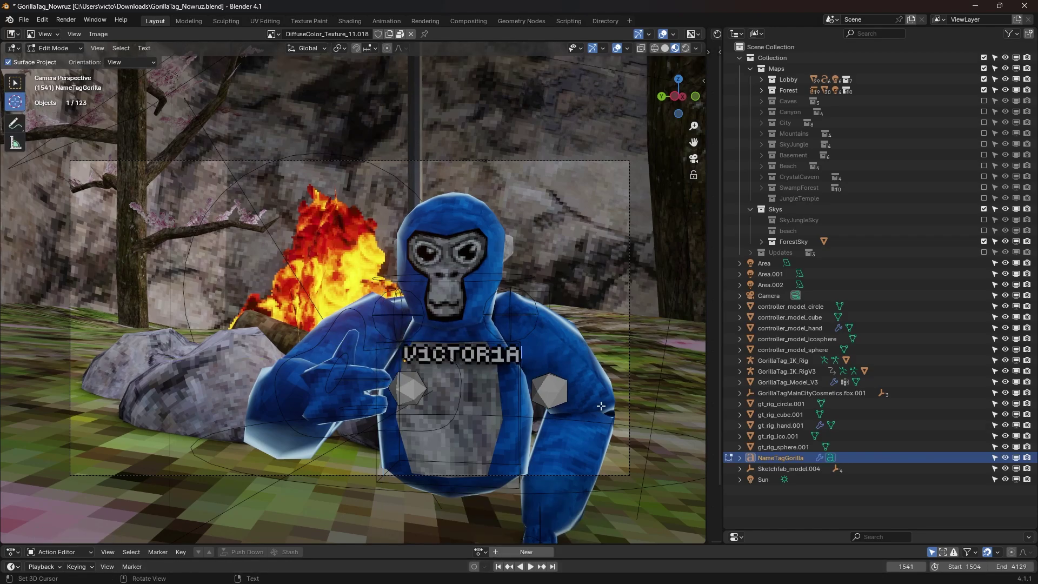
{"action": "key", "text": "Tab"}
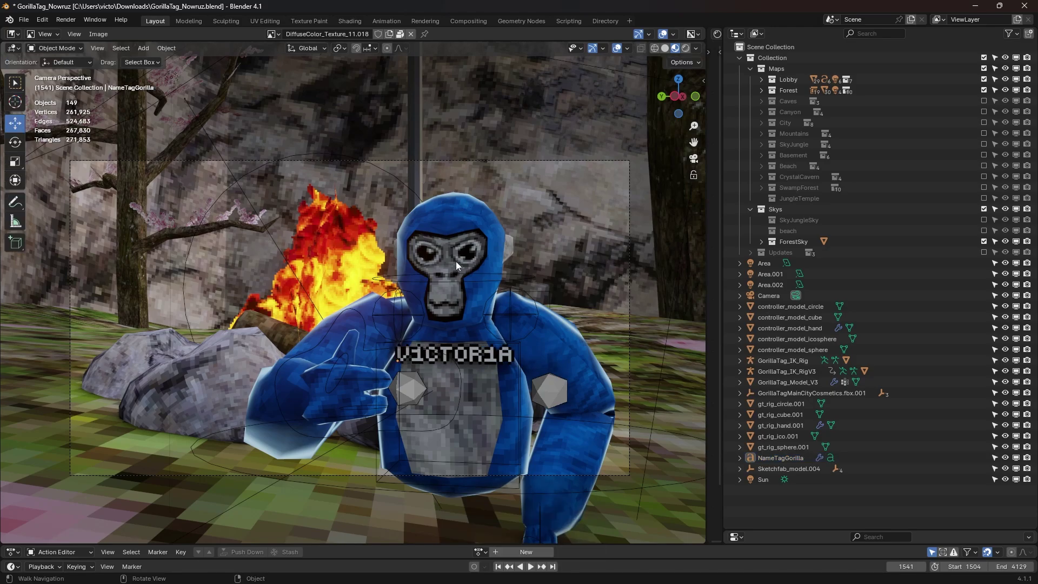
- In the Shading workspace, select the gorilla model and unlink the gorillatexture2.png image from FaceMaterial.001's texture node
{"action": "left_click", "coordinate": [354, 23]}
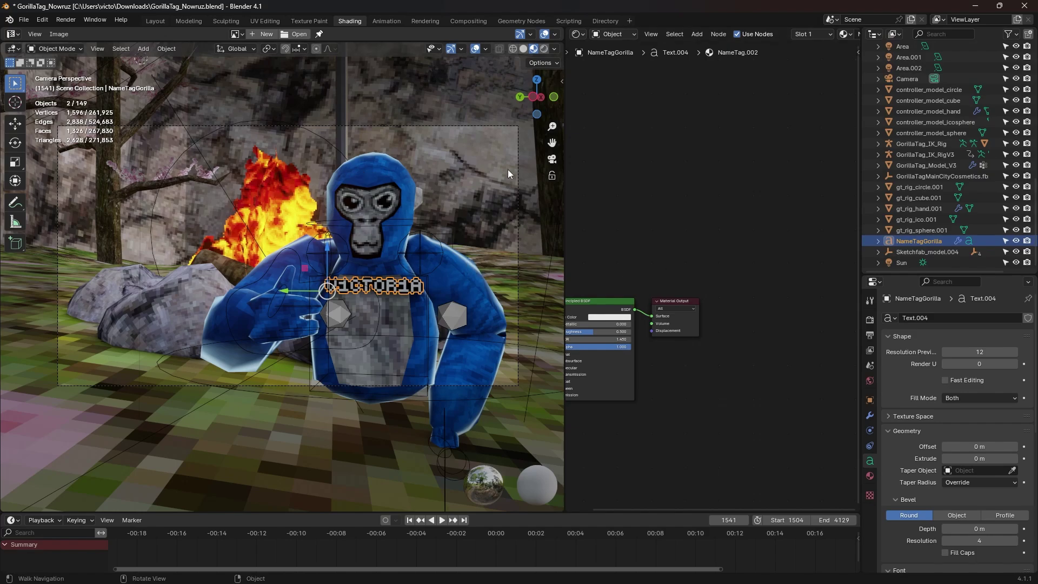
{"action": "left_click", "coordinate": [283, 310]}
{"action": "left_click_drag", "start_coordinate": [640, 350], "coordinate": [662, 198]}
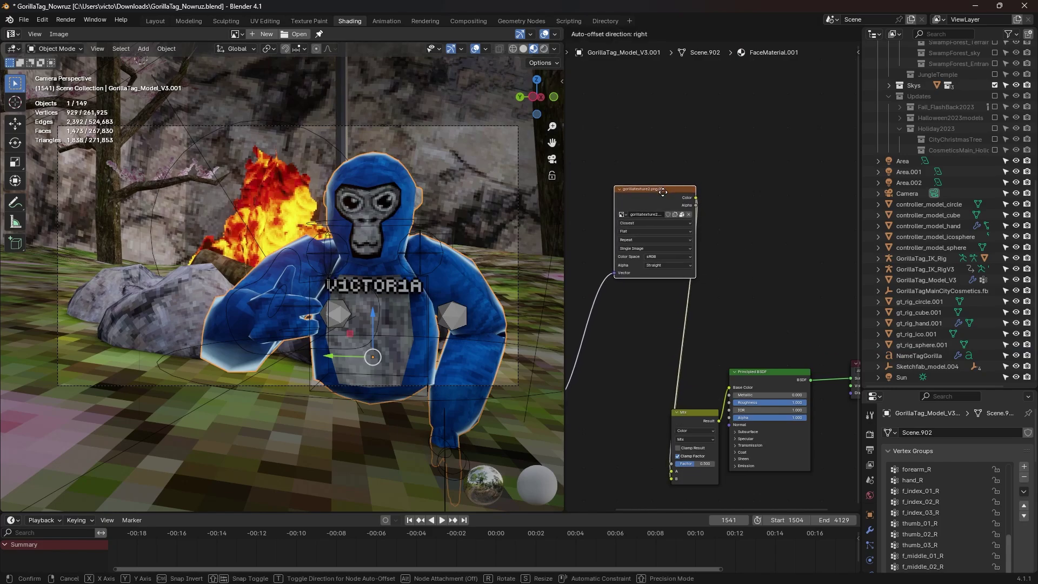
{"action": "scroll", "coordinate": [687, 153], "scroll_direction": "up", "scroll_amount": 1}
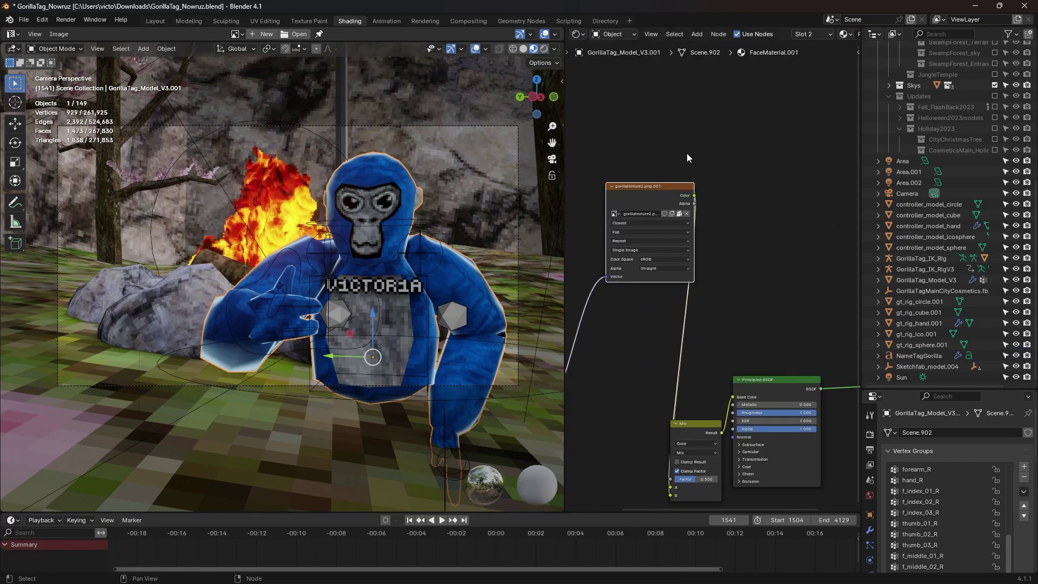
{"action": "left_click_drag", "start_coordinate": [634, 187], "coordinate": [635, 219]}
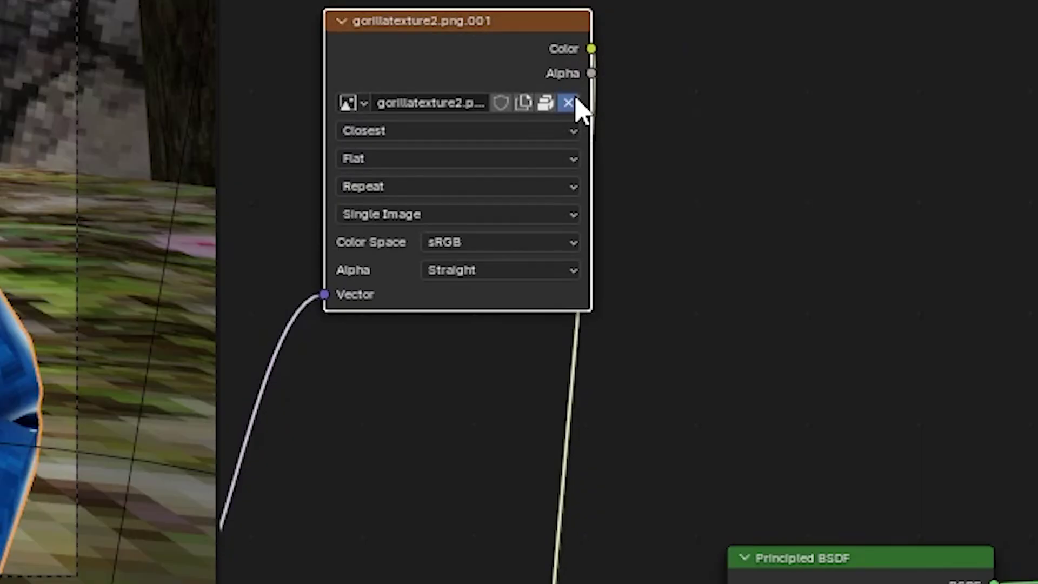
{"action": "left_click", "coordinate": [687, 260]}
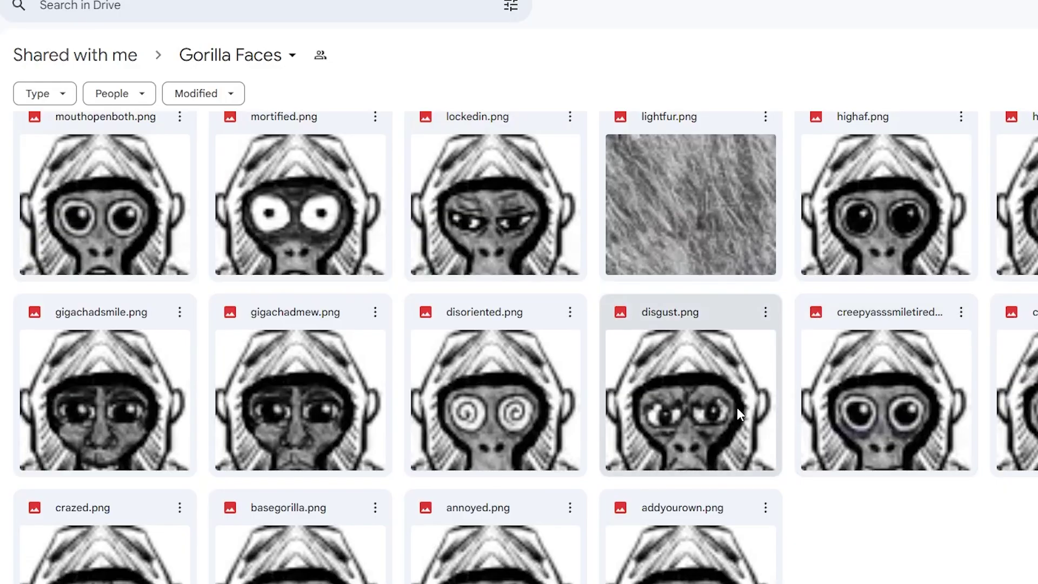
- Browse the Gorilla Faces Drive folder, and get the kiss face image from the Discord community-assets channel
{"action": "scroll", "coordinate": [411, 379], "scroll_direction": "up", "scroll_amount": 6}
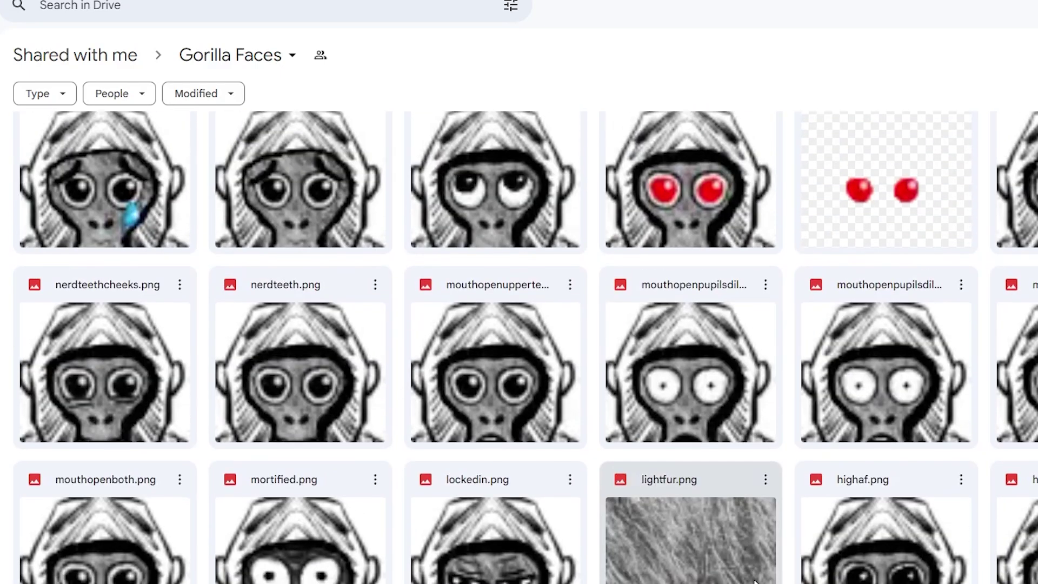
{"action": "scroll", "coordinate": [238, 291], "scroll_direction": "up", "scroll_amount": 5}
{"action": "scroll", "coordinate": [465, 270], "scroll_direction": "up", "scroll_amount": 3}
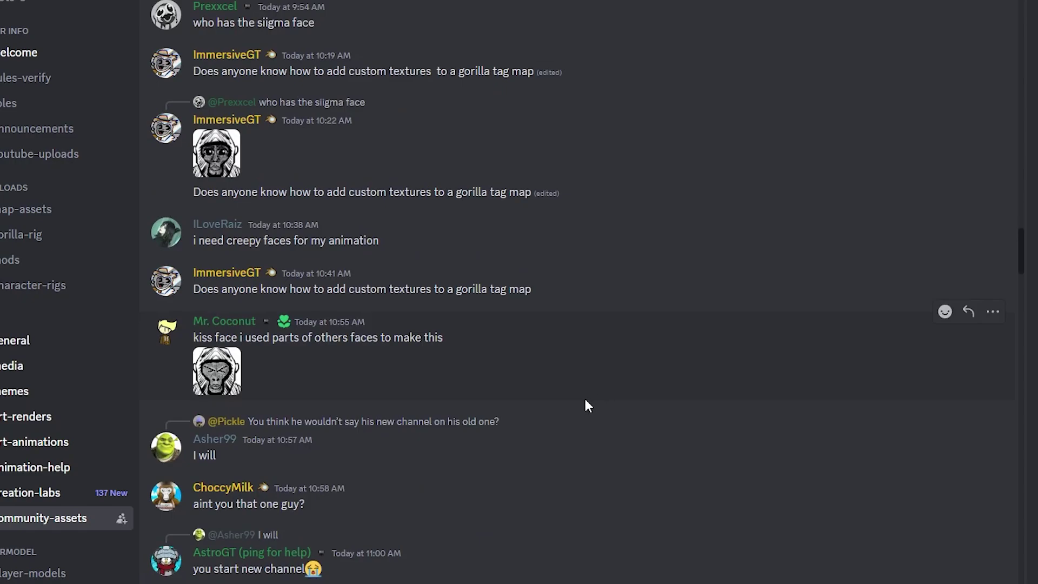
{"action": "left_click", "coordinate": [216, 378]}
{"action": "right_click", "coordinate": [521, 299]}
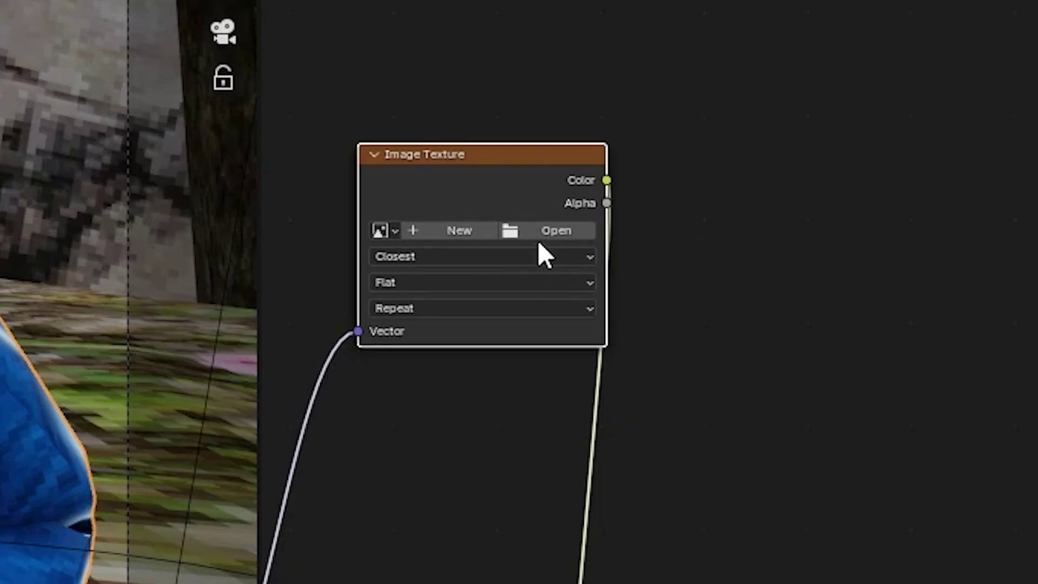
- Load the kiss face image into the face material's empty Image Texture node and render the scene
{"action": "left_click", "coordinate": [668, 230]}
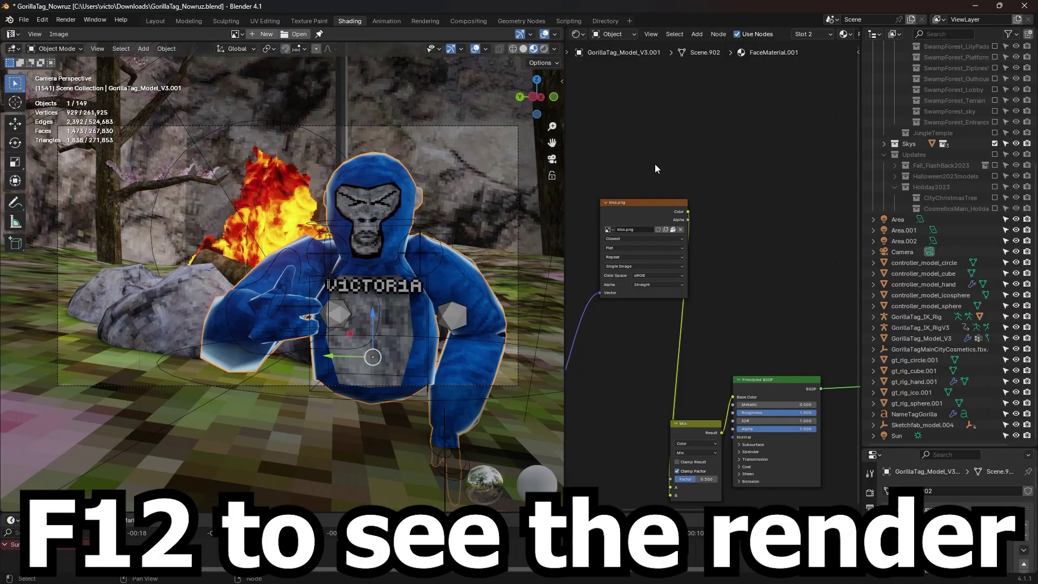
{"action": "key", "text": "F12"}
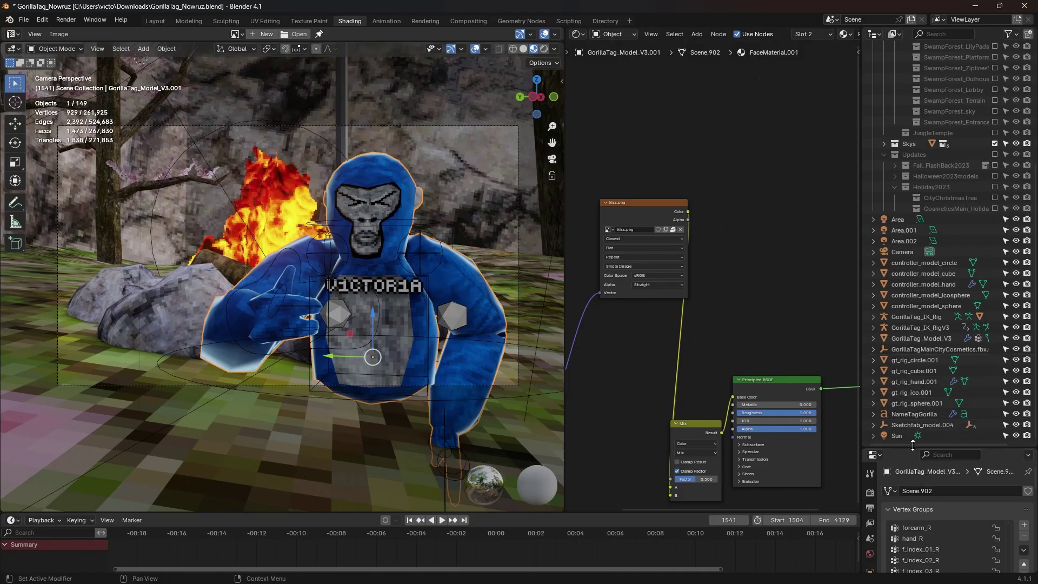
- Select the name tag, set its material's Emission color to white, adjust the emission strength, and render the scene
{"action": "left_click", "coordinate": [391, 286], "text": "shift"}
{"action": "left_click", "coordinate": [573, 482]}
{"action": "scroll", "coordinate": [728, 426], "scroll_direction": "down", "scroll_amount": 4}
{"action": "left_click", "coordinate": [674, 437]}
{"action": "left_click_drag", "start_coordinate": [733, 374], "coordinate": [733, 302]}
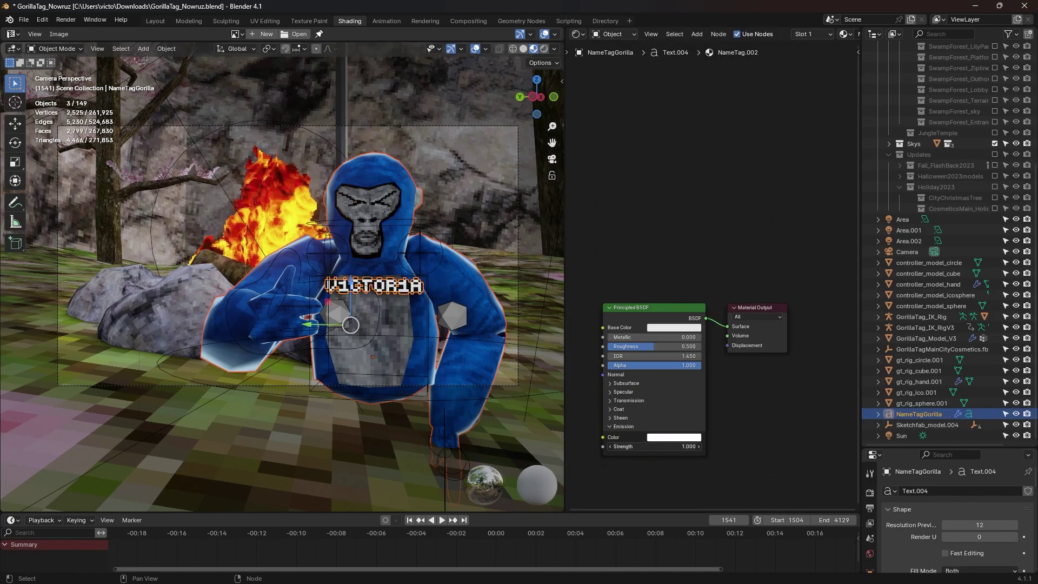
{"action": "left_click_drag", "start_coordinate": [660, 447], "coordinate": [697, 447]}
{"action": "key", "text": "F12"}
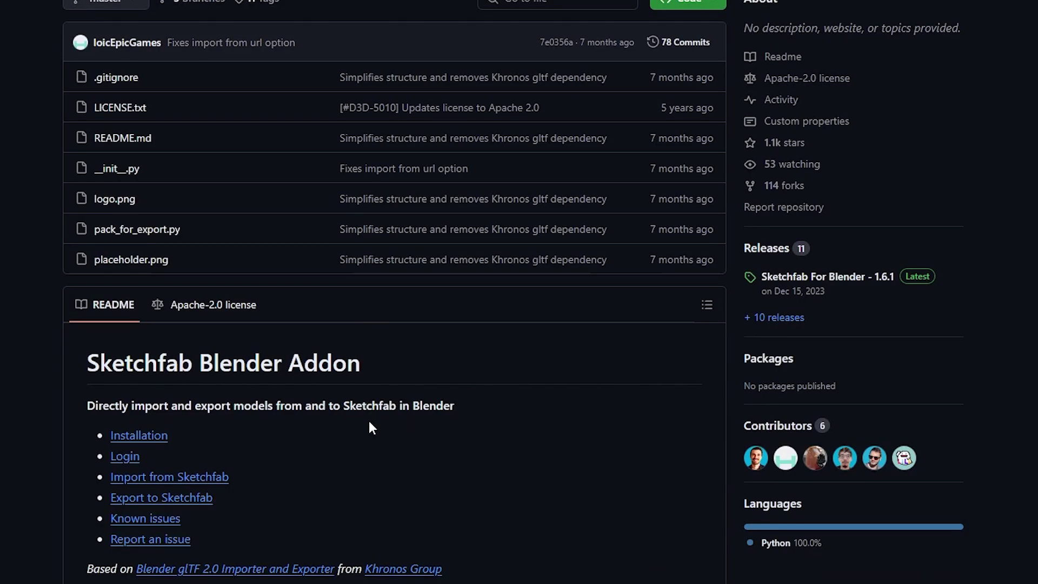
- Look through the Sketchfab Blender Addon's GitHub page, including its file list, README and releases
{"action": "scroll", "coordinate": [310, 341], "scroll_direction": "up", "scroll_amount": 1}
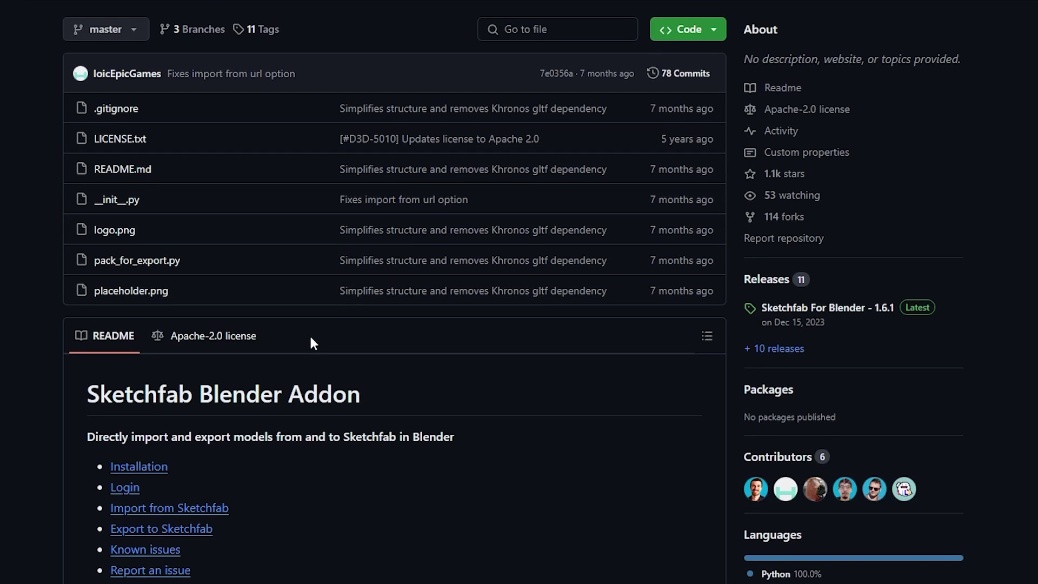
{"action": "scroll", "coordinate": [312, 342], "scroll_direction": "up", "scroll_amount": 2}
{"action": "scroll", "coordinate": [267, 324], "scroll_direction": "down", "scroll_amount": 3}
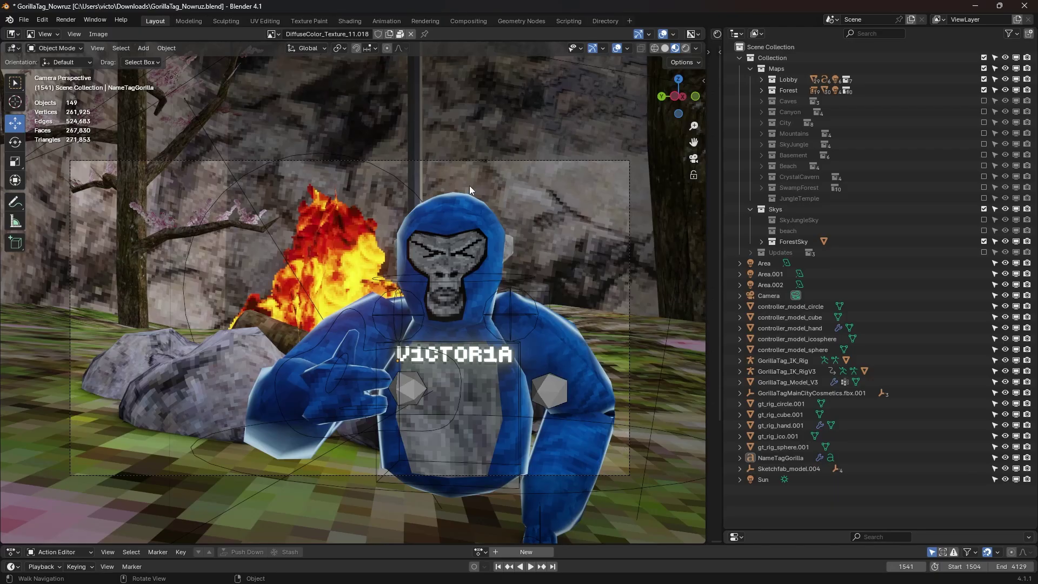
- Install the add-on sketchfab-plugin-1-6-1.zip from the Downloads folder through Blender's Preferences
{"action": "left_click", "coordinate": [42, 19]}
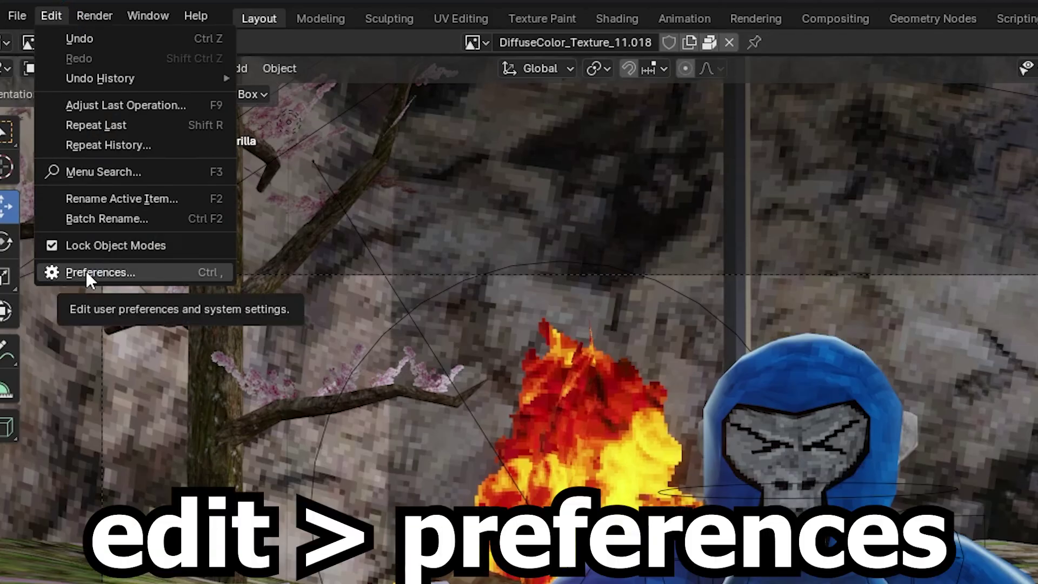
{"action": "left_click", "coordinate": [61, 158]}
{"action": "left_click", "coordinate": [34, 118]}
{"action": "left_click", "coordinate": [272, 28]}
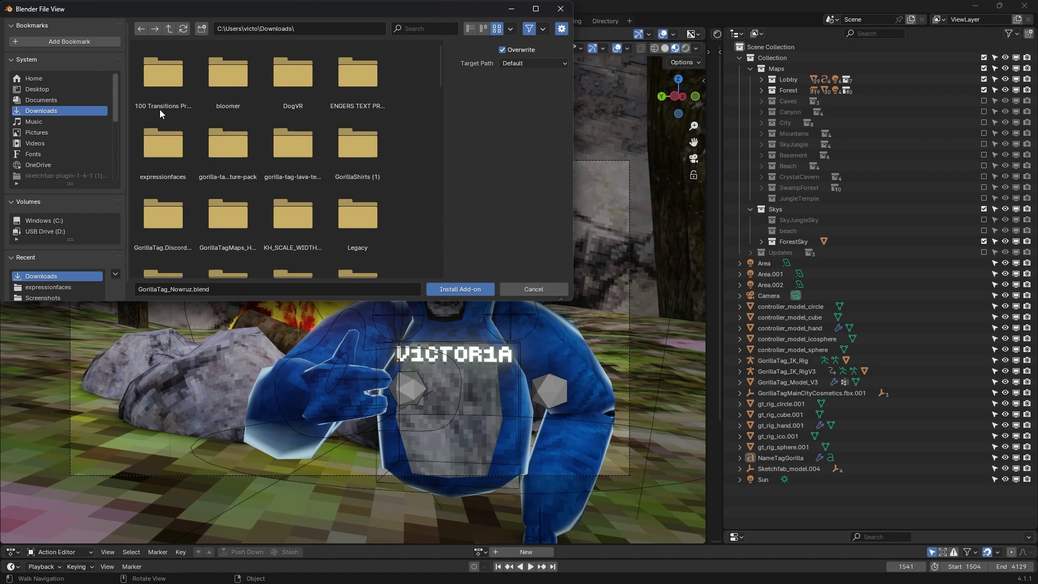
{"action": "left_click", "coordinate": [413, 30]}
{"action": "type", "text": "sket"}
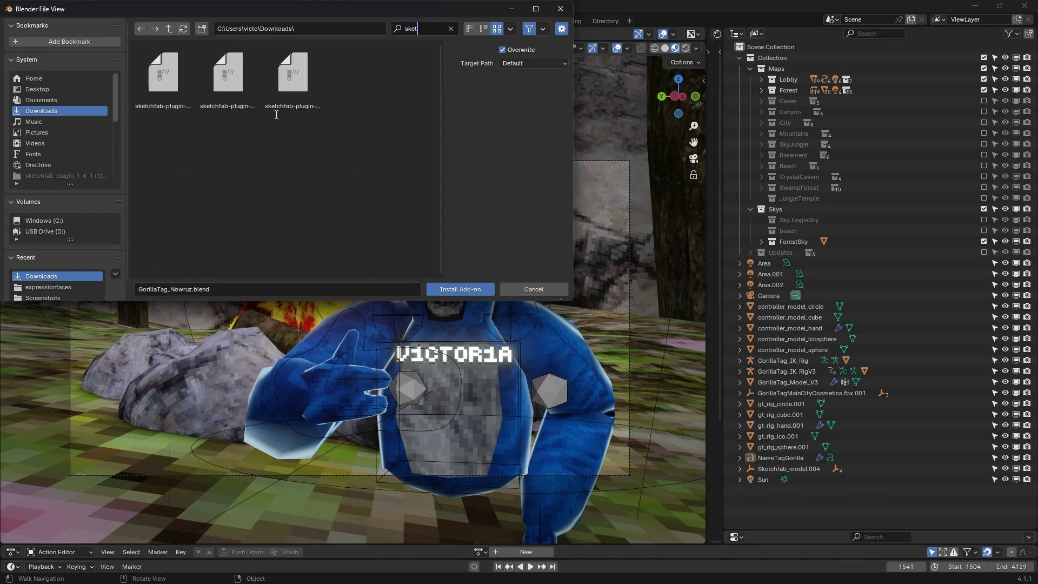
{"action": "left_click", "coordinate": [232, 89]}
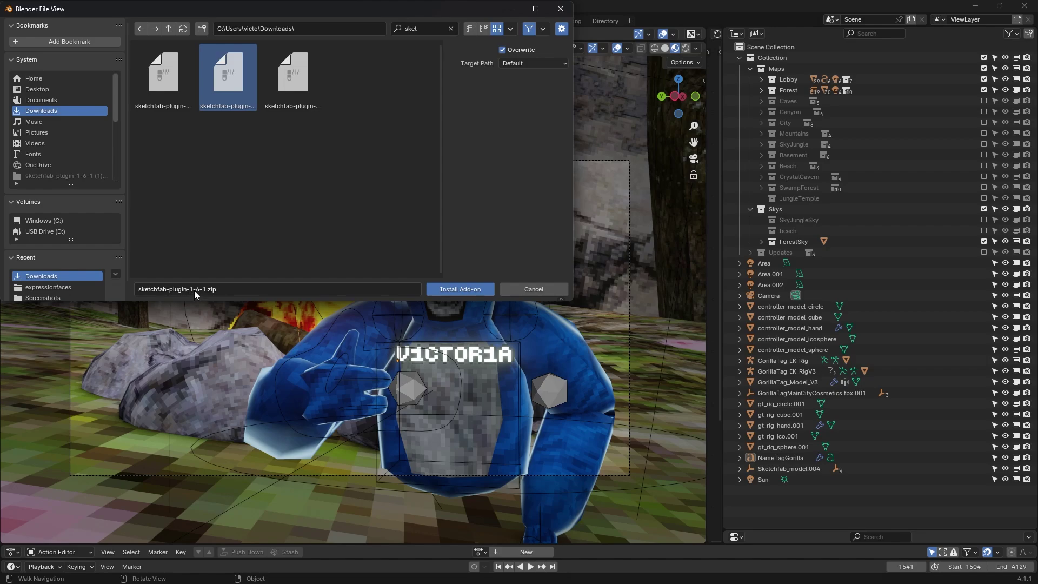
{"action": "left_click", "coordinate": [464, 287]}
- Enable the Import-Export: Sketchfab Plugin add-on, open the preference-saving options and return to the scene
{"action": "left_click", "coordinate": [277, 42]}
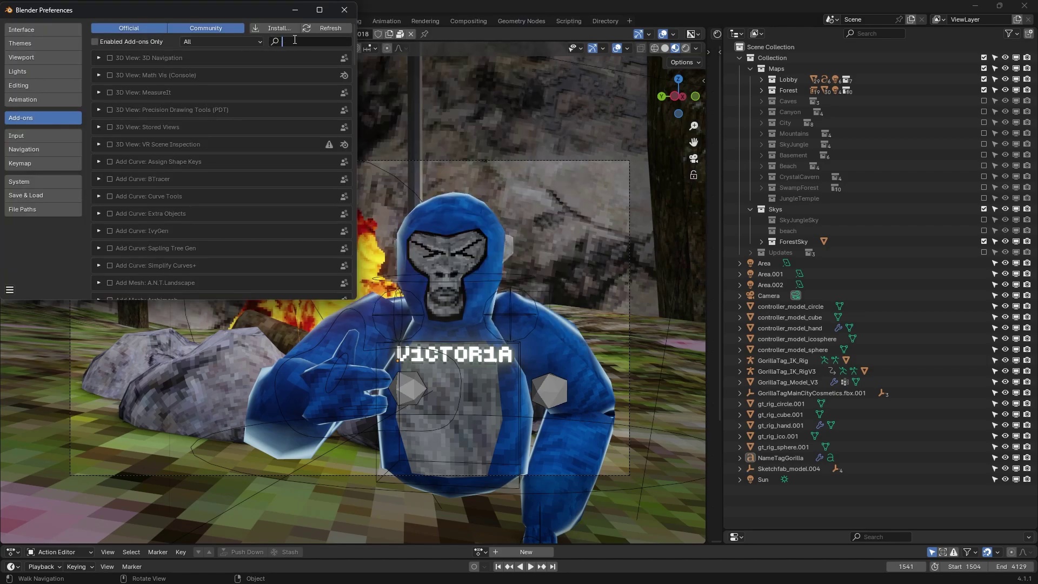
{"action": "type", "text": "ske"}
{"action": "left_click", "coordinate": [111, 57]}
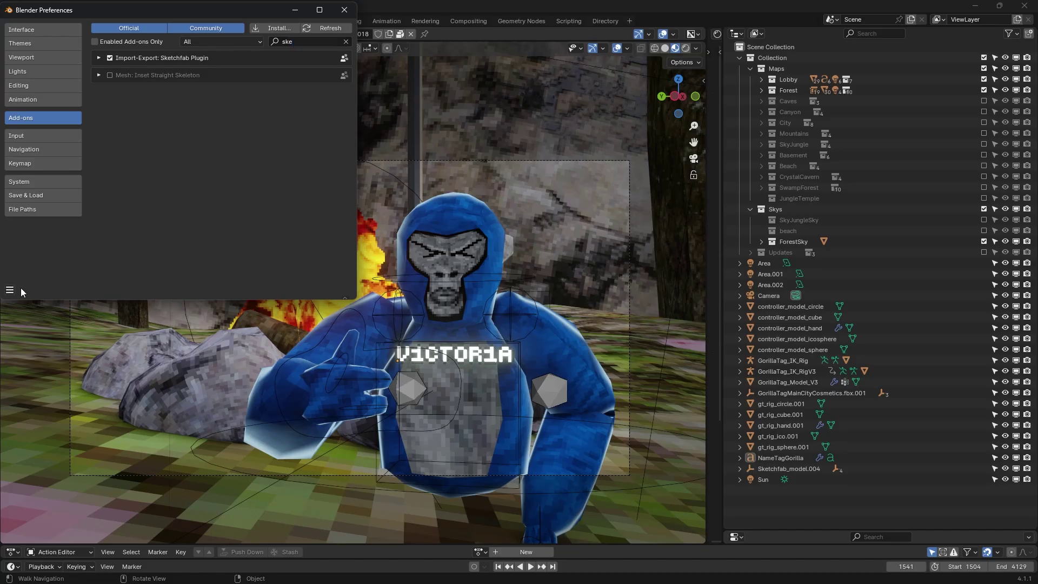
{"action": "left_click", "coordinate": [10, 290]}
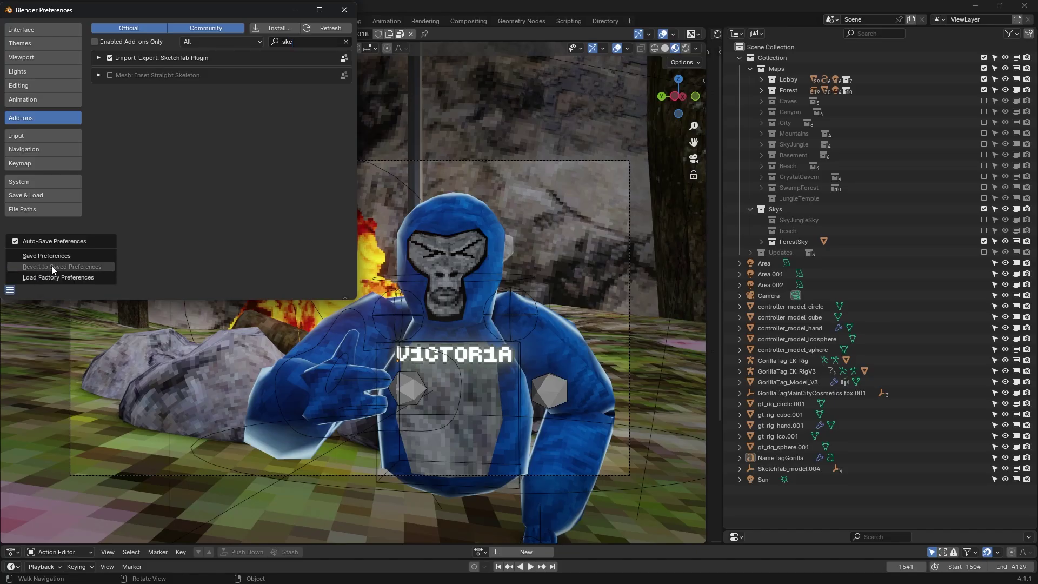
{"action": "left_click", "coordinate": [455, 252]}
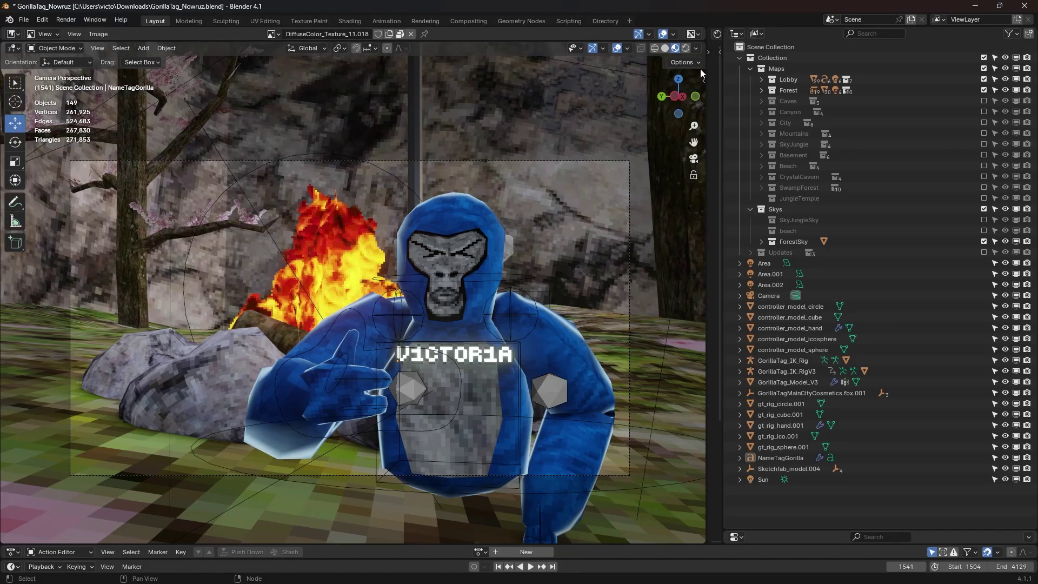
- Show the Sketchfab plugin's import options and search the whole site for "gorilla tag cosmetics"
{"action": "key", "text": "n"}
{"action": "left_click_drag", "start_coordinate": [671, 79], "coordinate": [698, 103]}
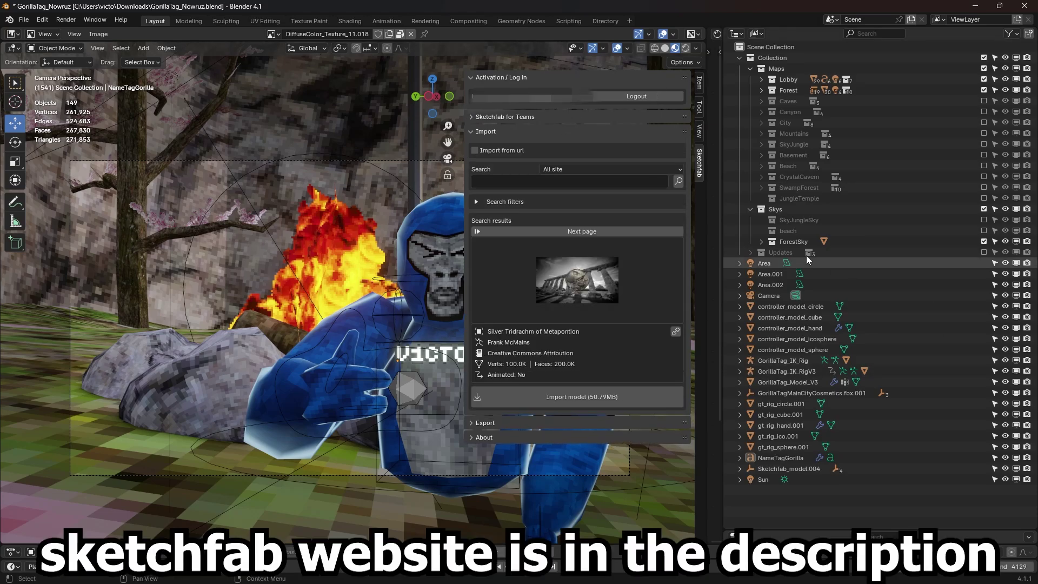
{"action": "left_click", "coordinate": [488, 182]}
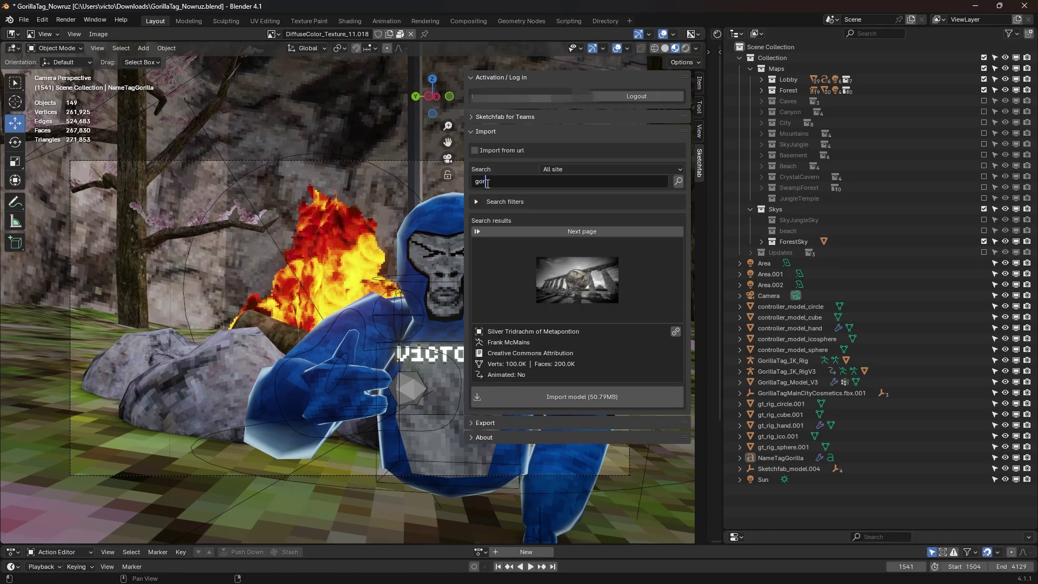
{"action": "type", "text": "gorilla tag cosmetics"}
{"action": "key", "text": "Return"}
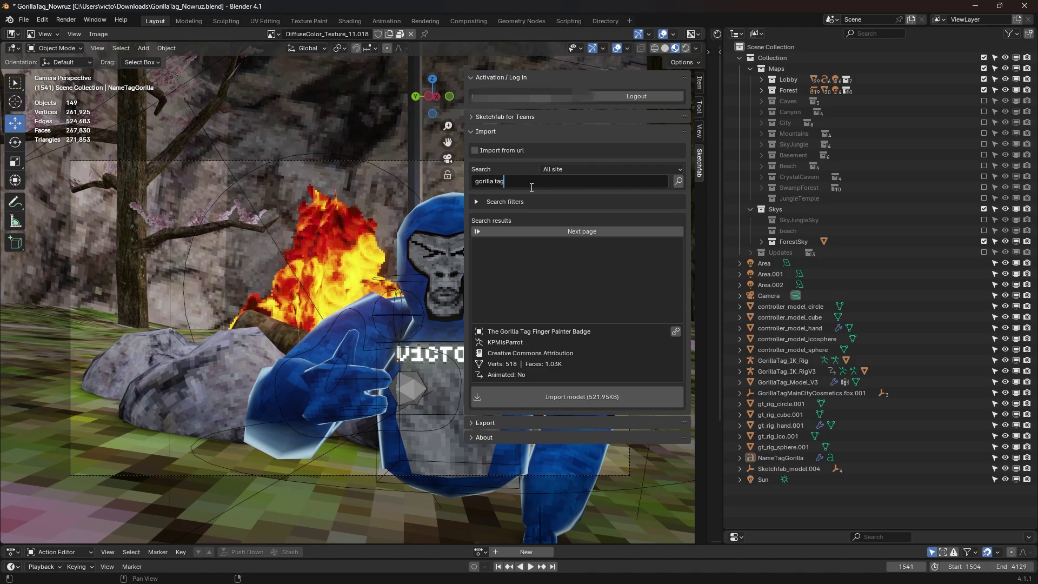
- Browse the Sketchfab results, import the Gorilla Tag Summer Celebration Cosmetics model, and hide the sidebar
{"action": "left_click", "coordinate": [562, 276]}
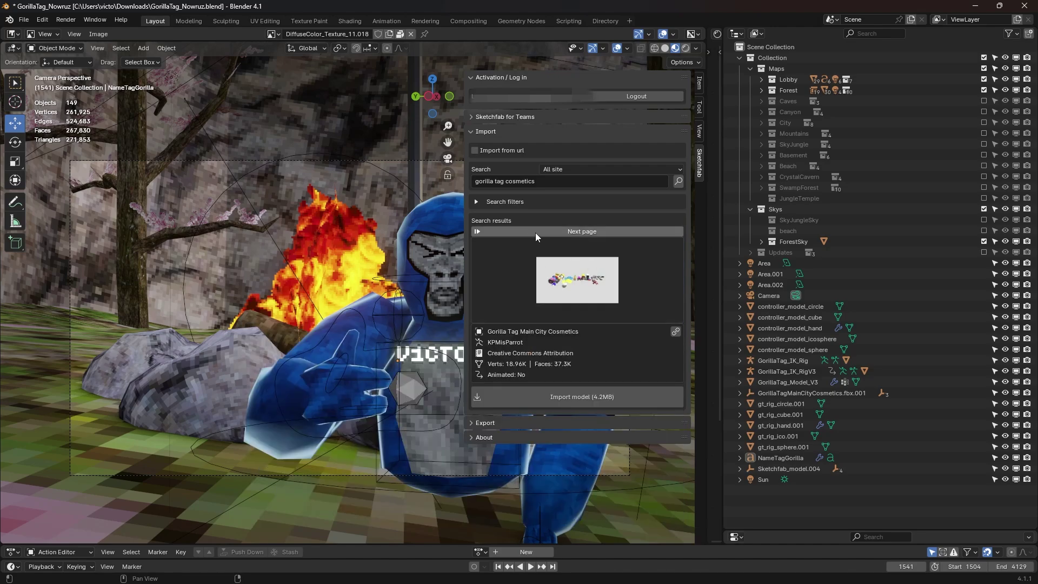
{"action": "left_click", "coordinate": [536, 232]}
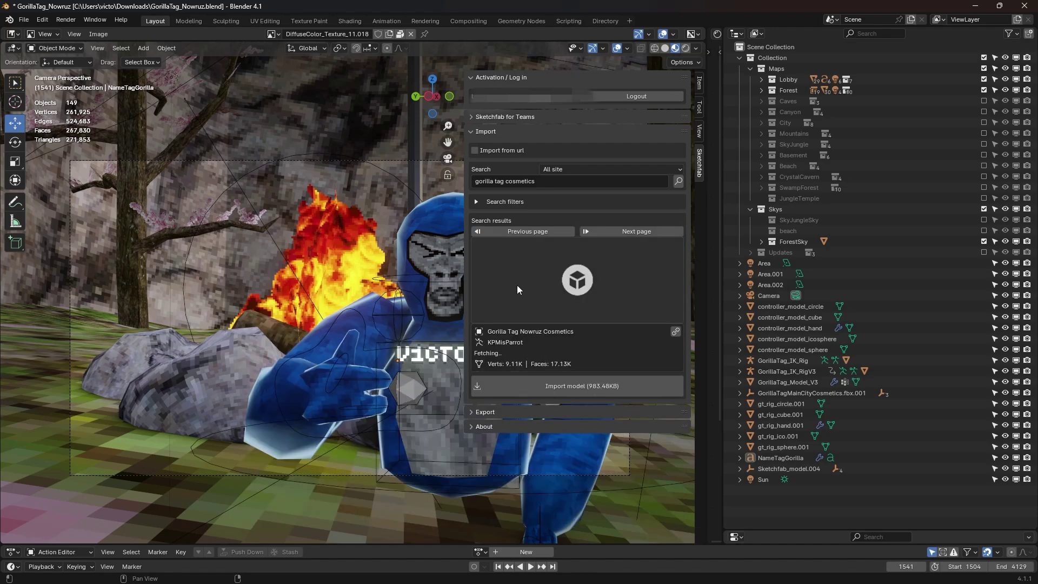
{"action": "left_click", "coordinate": [522, 270]}
{"action": "left_click", "coordinate": [598, 359]}
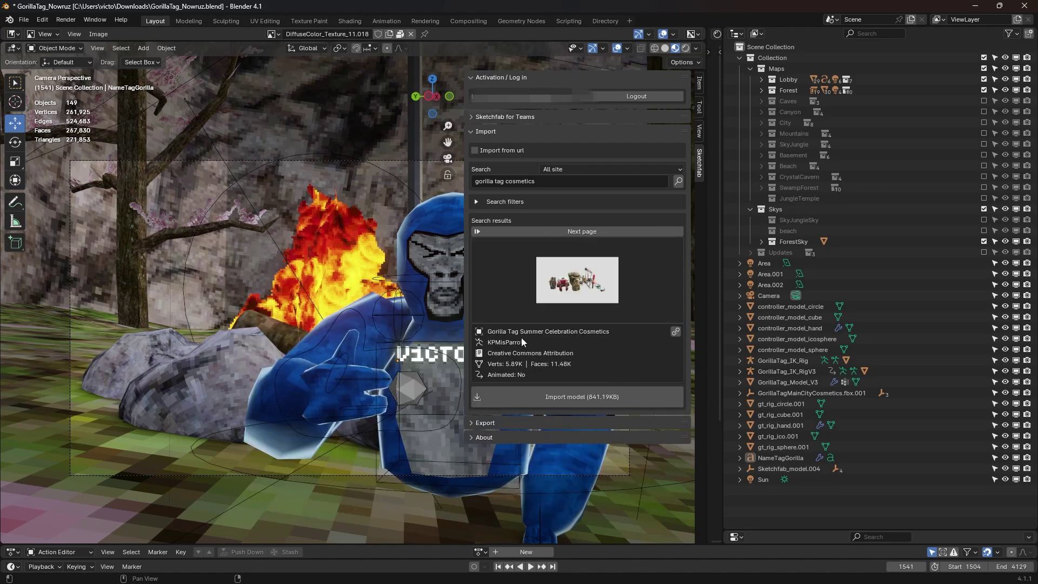
{"action": "left_click", "coordinate": [567, 397]}
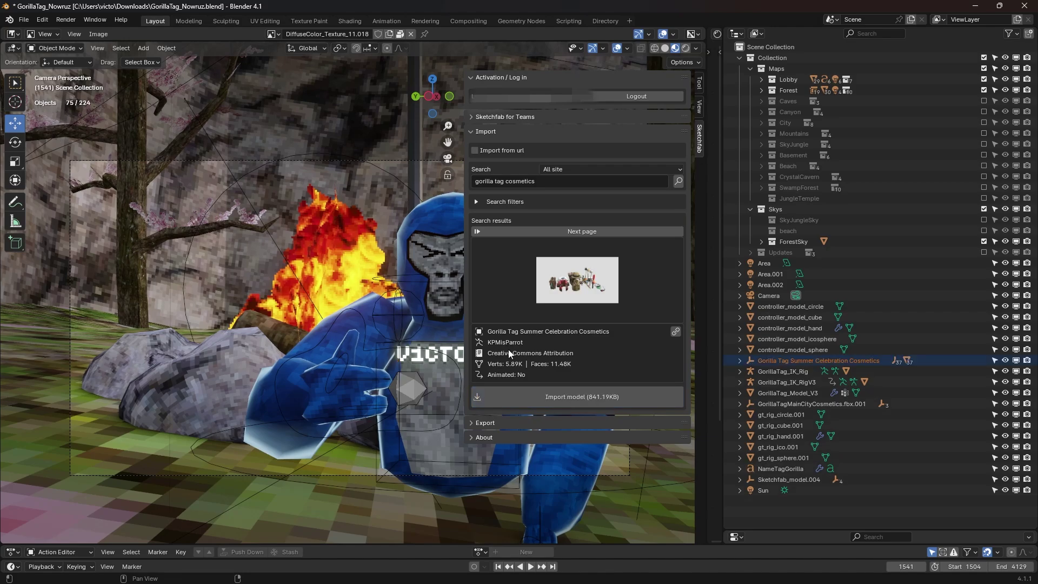
{"action": "left_click", "coordinate": [537, 184]}
{"action": "key", "text": "BackSpace"}
{"action": "key", "text": "Return"}
{"action": "key", "text": "n"}
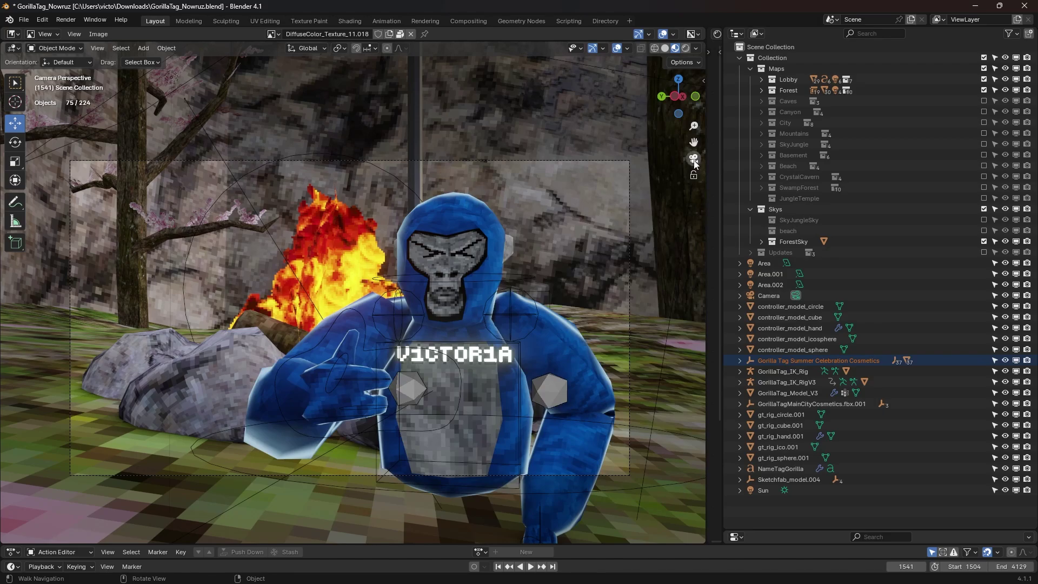
- Leave the camera view, select the propeller cap and mustache from the imported cosmetics, and bring them to the campfire near the gorilla
{"action": "left_click", "coordinate": [693, 159]}
{"action": "left_click_drag", "start_coordinate": [343, 391], "coordinate": [478, 280]}
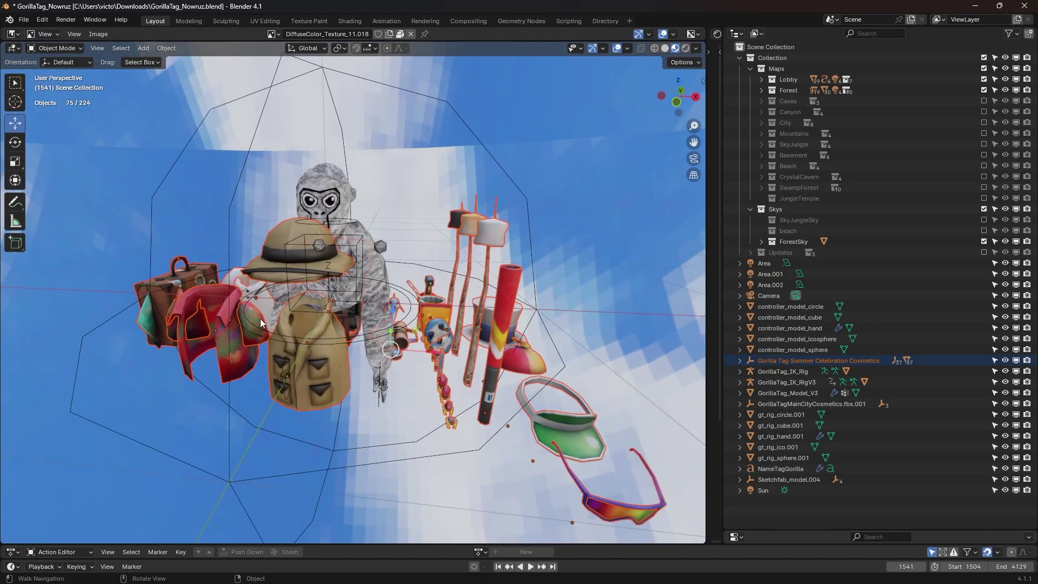
{"action": "left_click", "coordinate": [754, 507]}
{"action": "left_click_drag", "start_coordinate": [454, 352], "coordinate": [353, 292]}
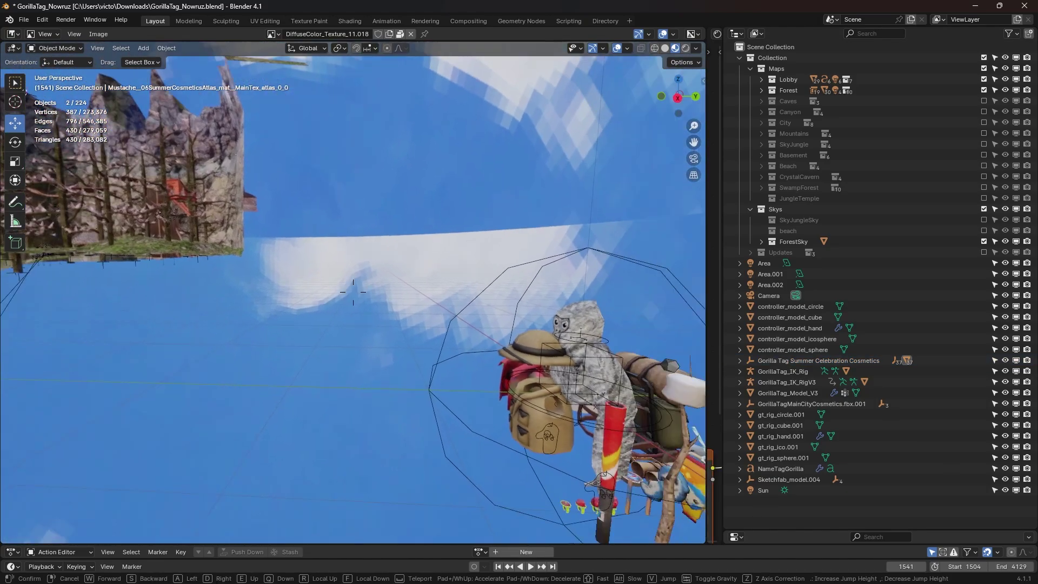
{"action": "key", "text": "s"}
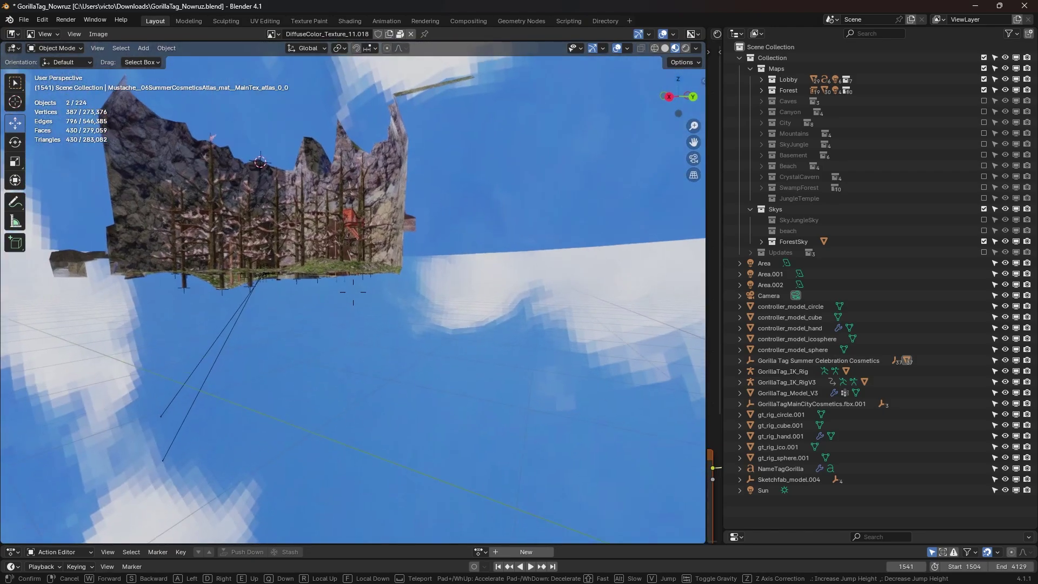
{"action": "key", "text": "w"}
{"action": "left_click", "coordinate": [500, 299]}
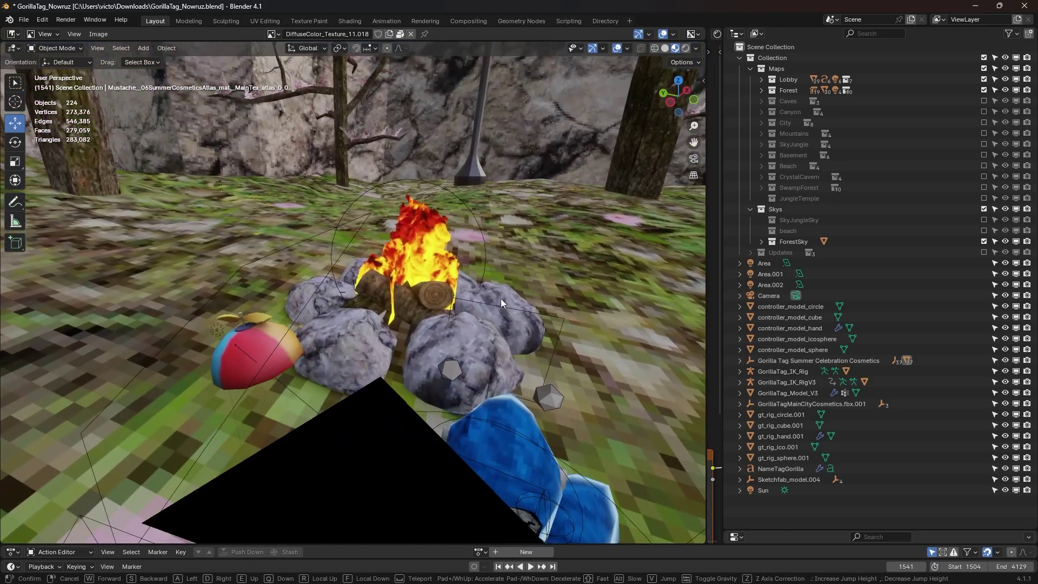
- Position the propeller cap on top of the gorilla's head in the camera view and deselect it
{"action": "left_click", "coordinate": [247, 338], "text": "shift"}
{"action": "key", "text": "KP_0"}
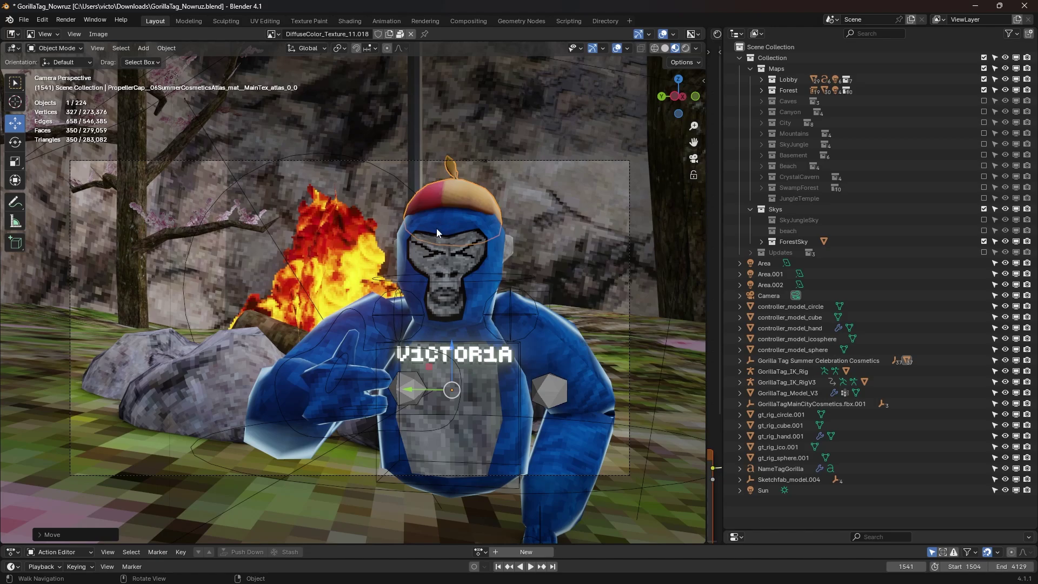
{"action": "left_click", "coordinate": [17, 162]}
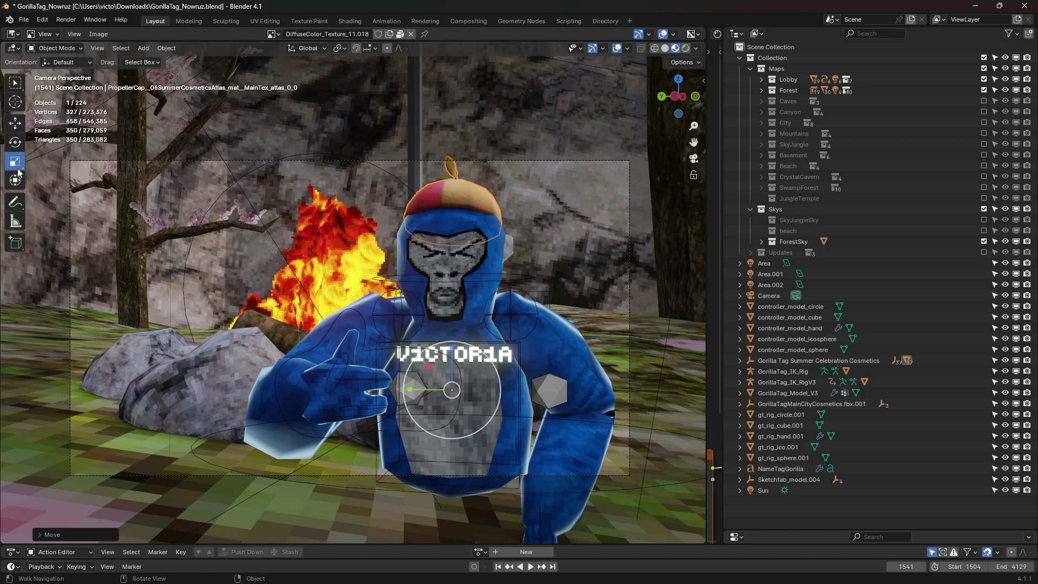
{"action": "left_click", "coordinate": [499, 371]}
{"action": "left_click", "coordinate": [15, 124]}
{"action": "left_click", "coordinate": [593, 253]}
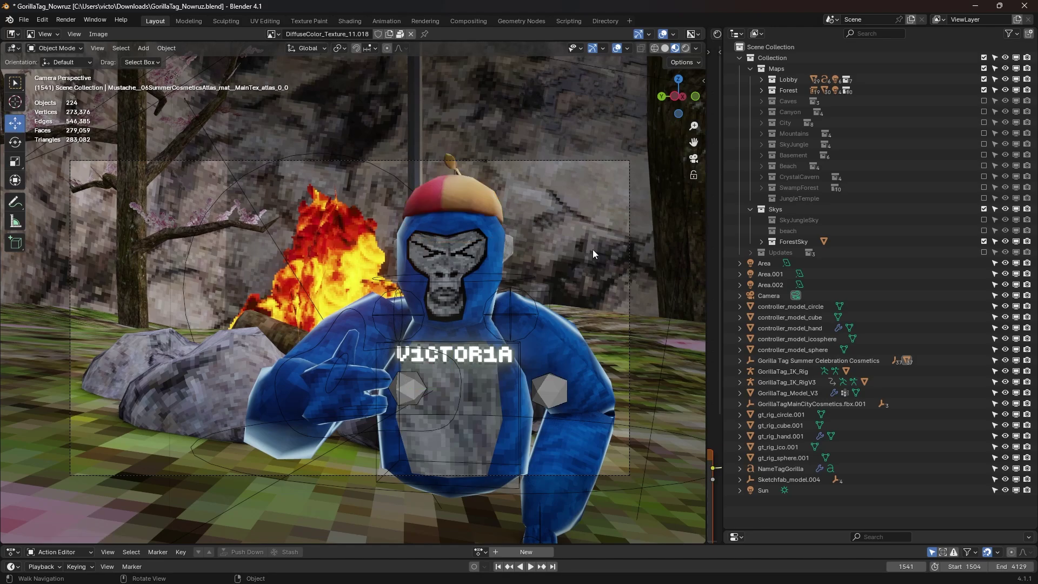
- Preview the scene in rendered shading and adjust the Nowruz_World background strength
{"action": "left_click", "coordinate": [685, 49]}
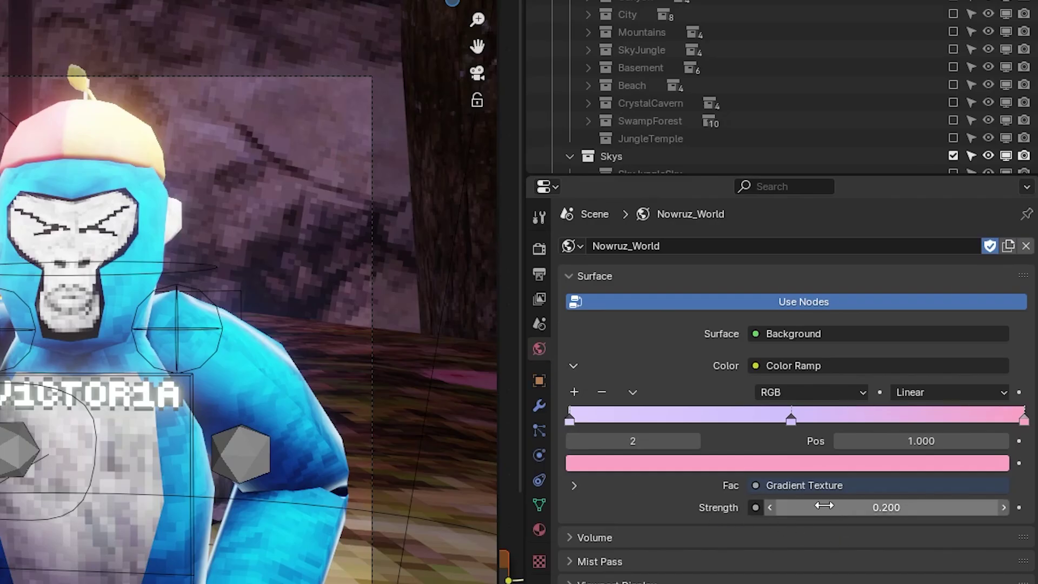
{"action": "left_click", "coordinate": [769, 507]}
{"action": "left_click_drag", "start_coordinate": [818, 515], "coordinate": [902, 515]}
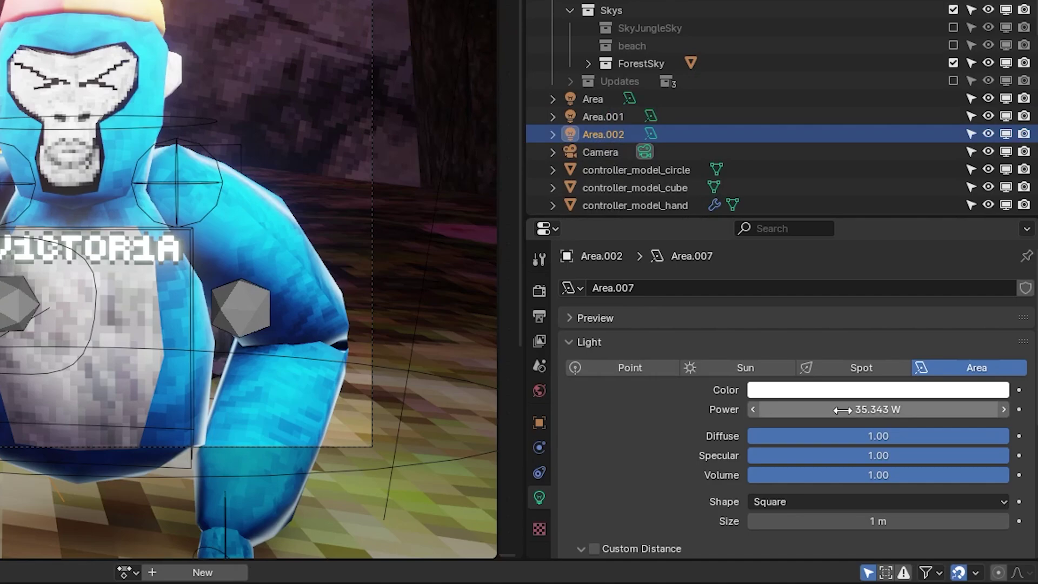
- Adjust the power of the Area.002 light and render the image
{"action": "left_click_drag", "start_coordinate": [843, 410], "coordinate": [756, 409]}
{"action": "key", "text": "F12"}
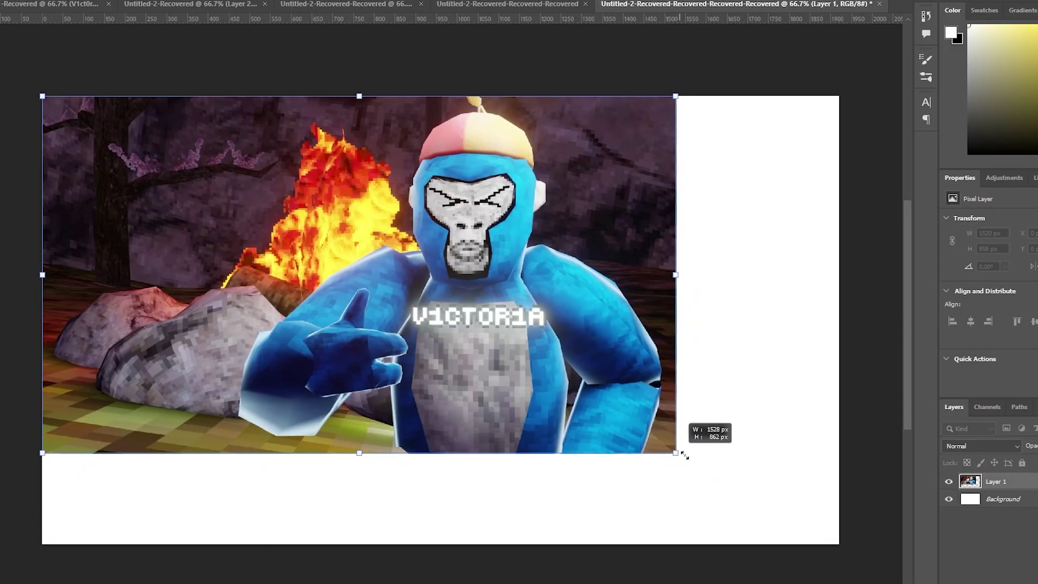
- In Photoshop, scale the render layer to about 1921 by 1084 px so it fills the canvas
{"action": "left_click_drag", "start_coordinate": [681, 451], "coordinate": [879, 508]}
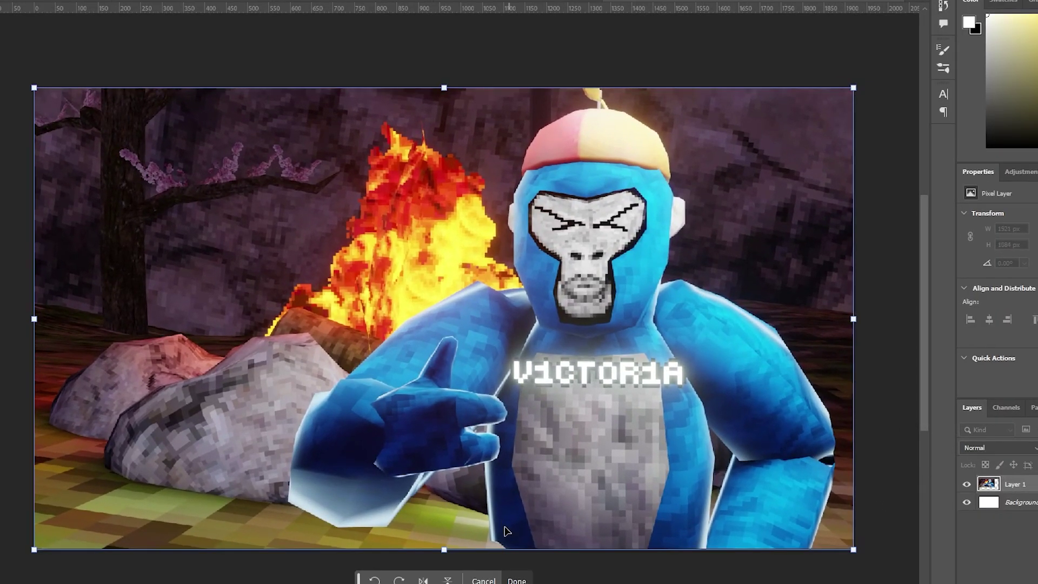
{"action": "key", "text": "Return"}
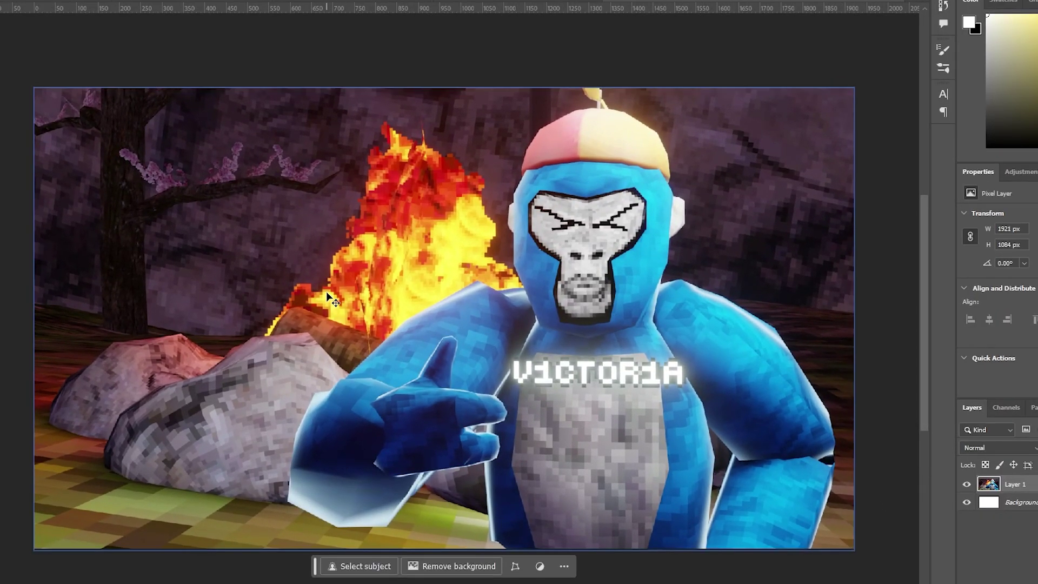
- Select the gorilla's body and head without the cap, and add a Hue/Saturation adjustment layer masked to the selection
{"action": "key", "text": "l"}
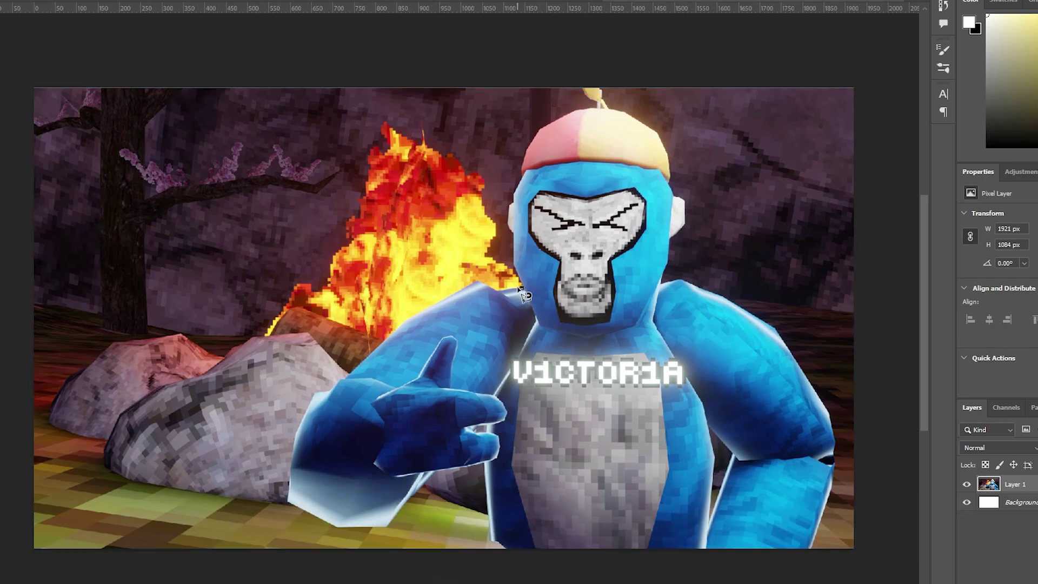
{"action": "mouse_move", "coordinate": [502, 292]}
{"action": "left_mouse_down"}
{"action": "mouse_move", "coordinate": [416, 319]}
{"action": "mouse_move", "coordinate": [305, 416]}
{"action": "mouse_move", "coordinate": [329, 523]}
{"action": "left_mouse_up"}
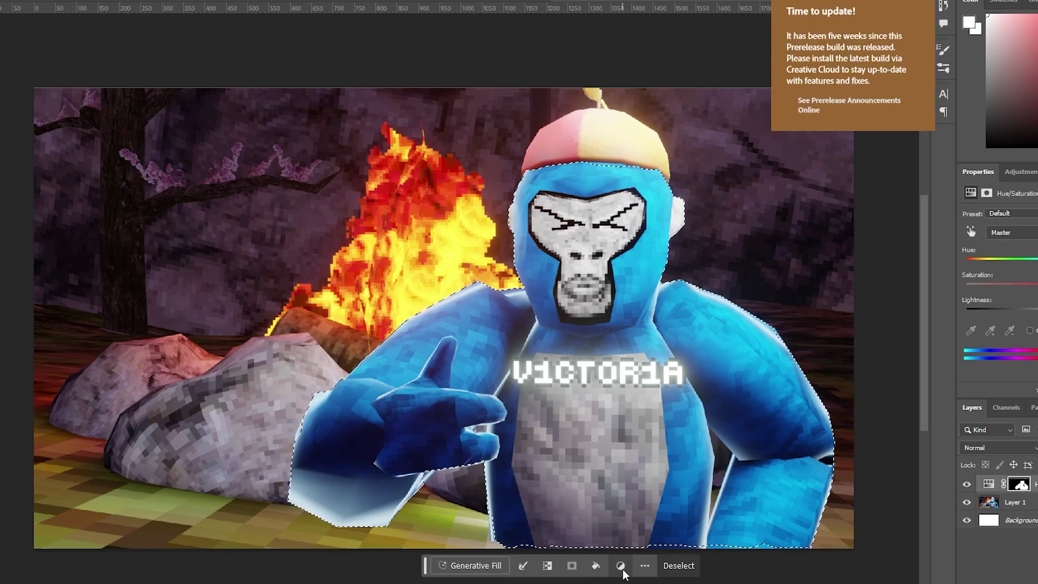
{"action": "left_click", "coordinate": [1020, 171]}
{"action": "left_click", "coordinate": [774, 239]}
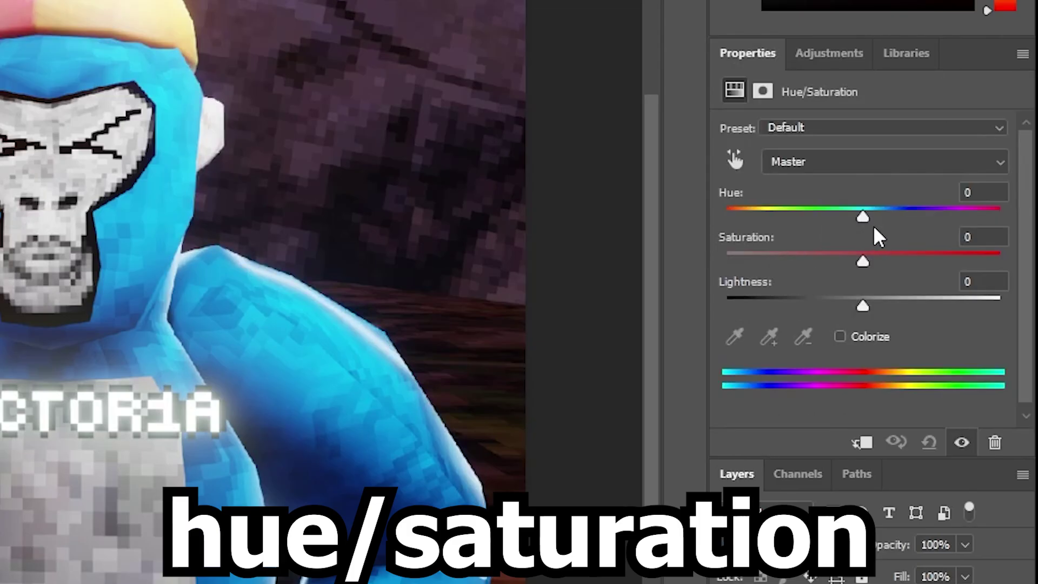
- Shift the Hue/Saturation adjustment's hue to recolor the gorilla from blue to bright green
{"action": "left_click_drag", "start_coordinate": [863, 217], "coordinate": [998, 217]}
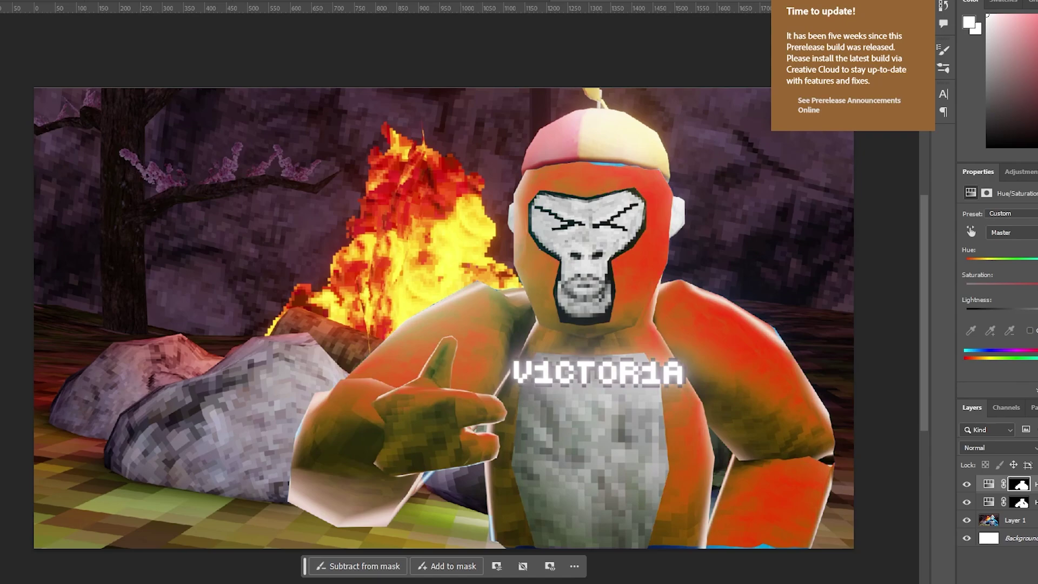
{"action": "left_click_drag", "start_coordinate": [1037, 264], "coordinate": [993, 263]}
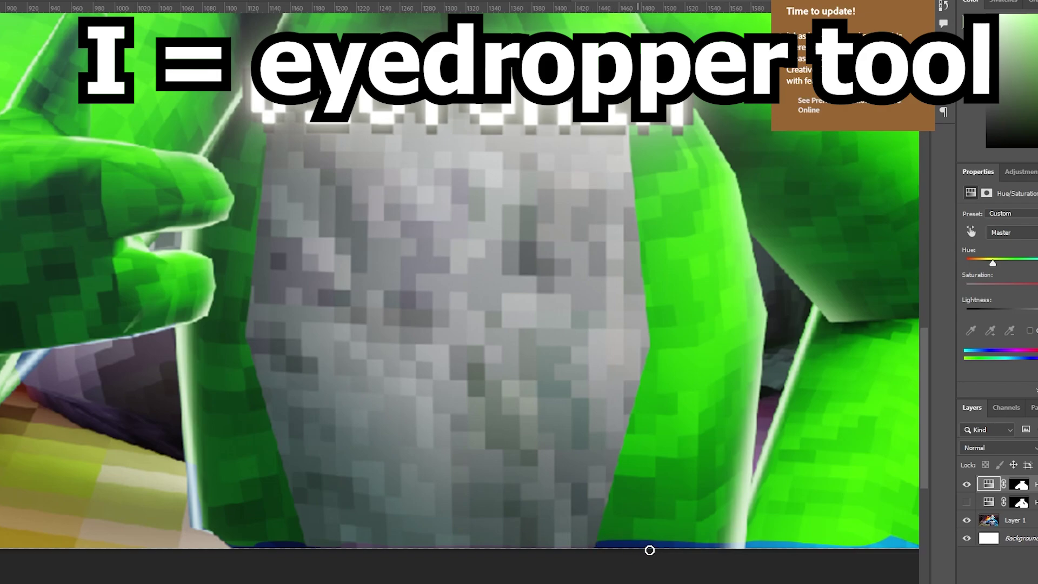
- Paint over the leftover blue strip along the gorilla's lower edge in matching green on a new layer above the adjustments
{"action": "key", "text": "b"}
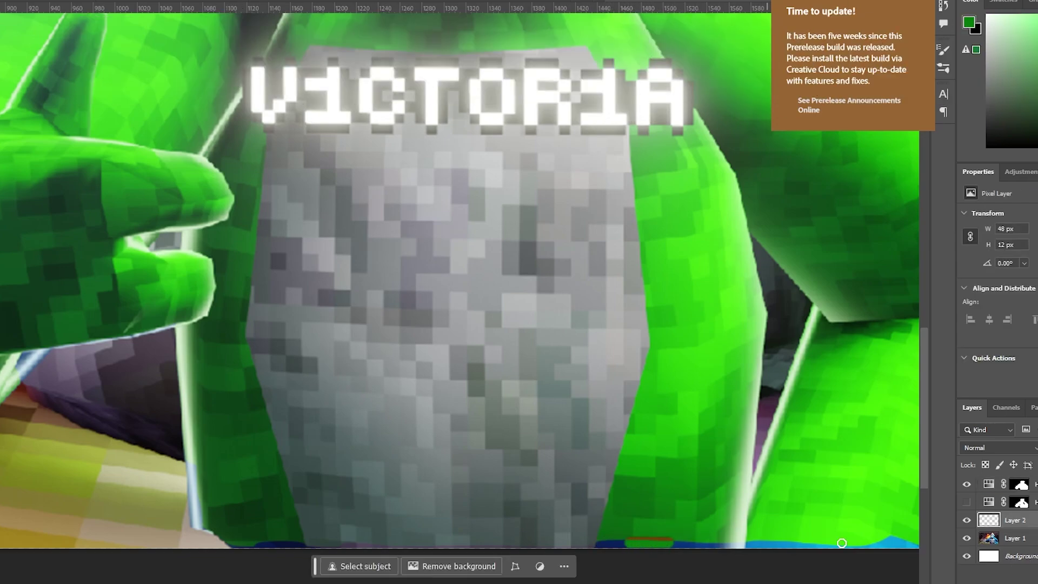
{"action": "key", "text": "ctrl+shift+alt+n"}
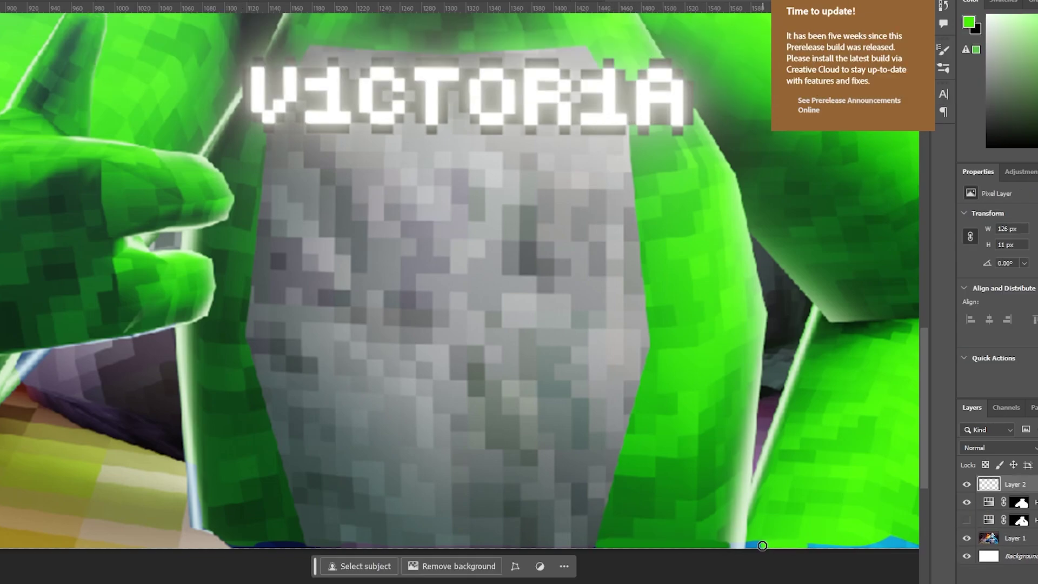
{"action": "left_click_drag", "start_coordinate": [763, 547], "coordinate": [839, 548]}
{"action": "key", "text": "ctrl+0"}
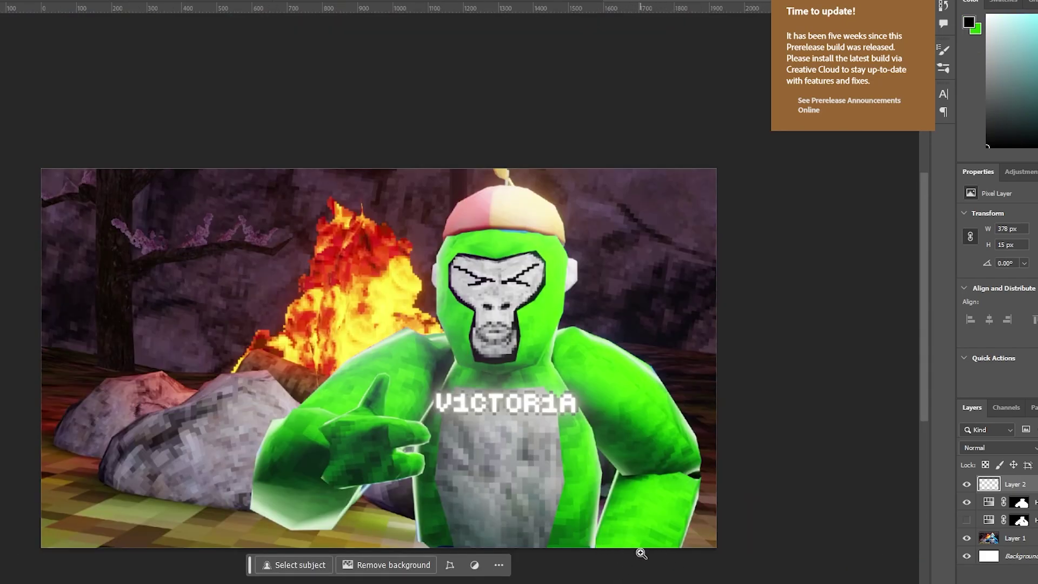